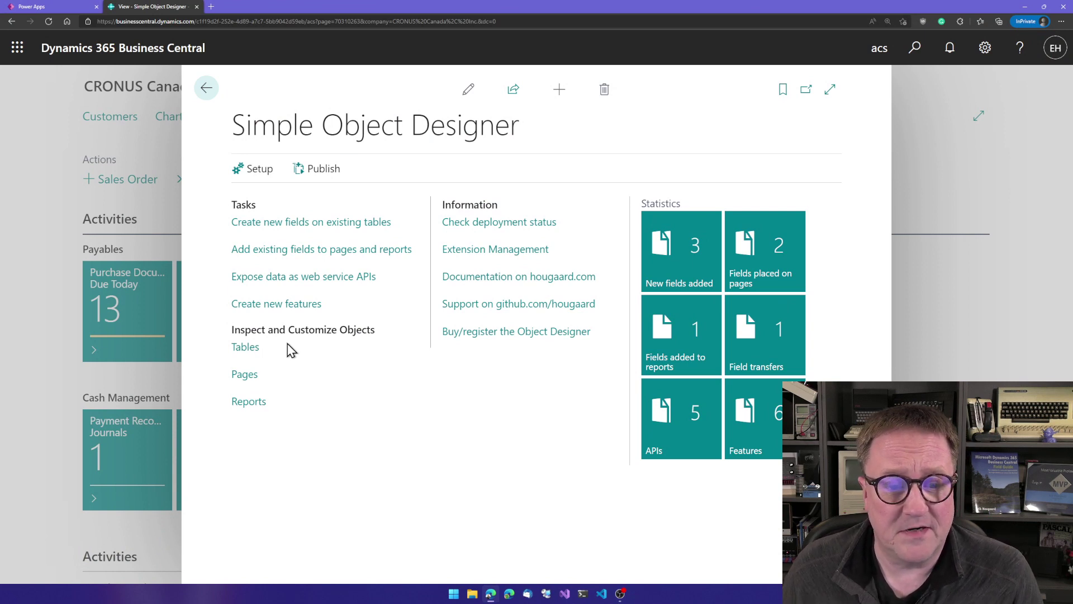
Step: Create a new API endpoint for Resource table 156, filling resource/resources entity names in group _Tx
click(276, 305)
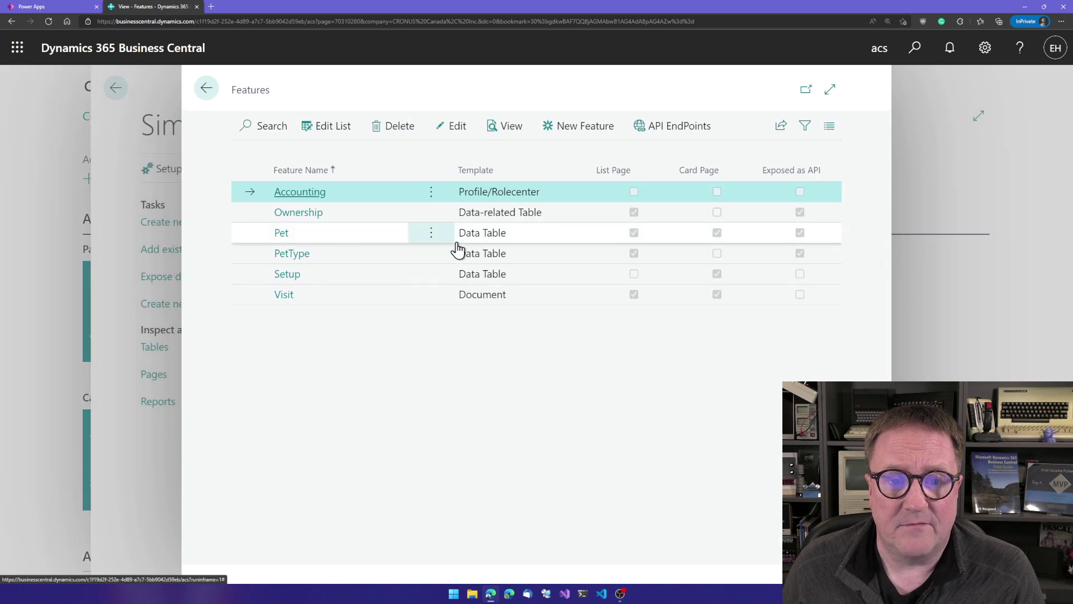
key(Escape)
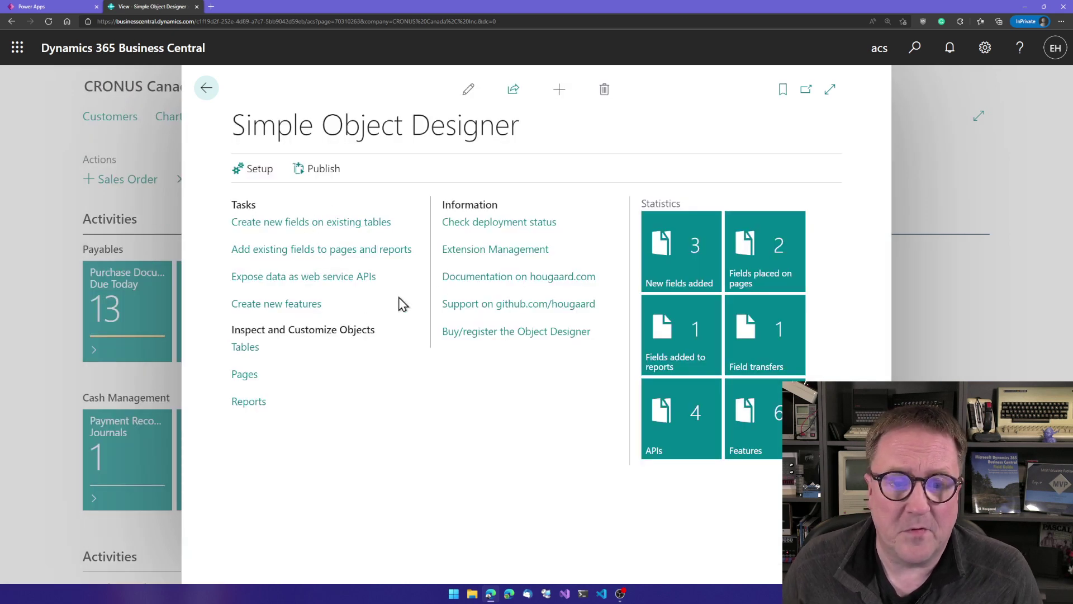
click(319, 279)
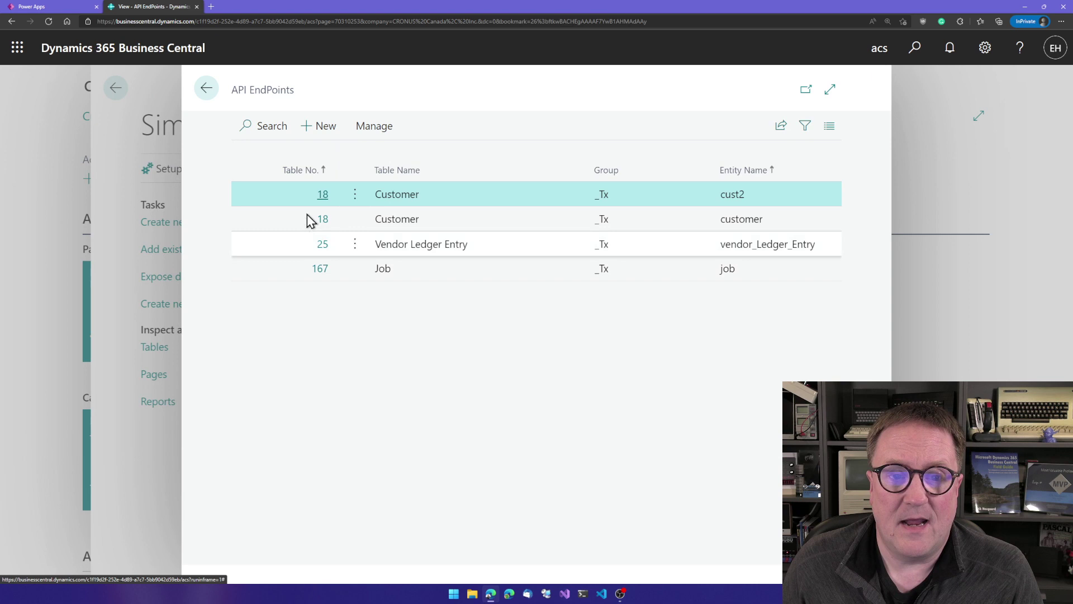
click(327, 127)
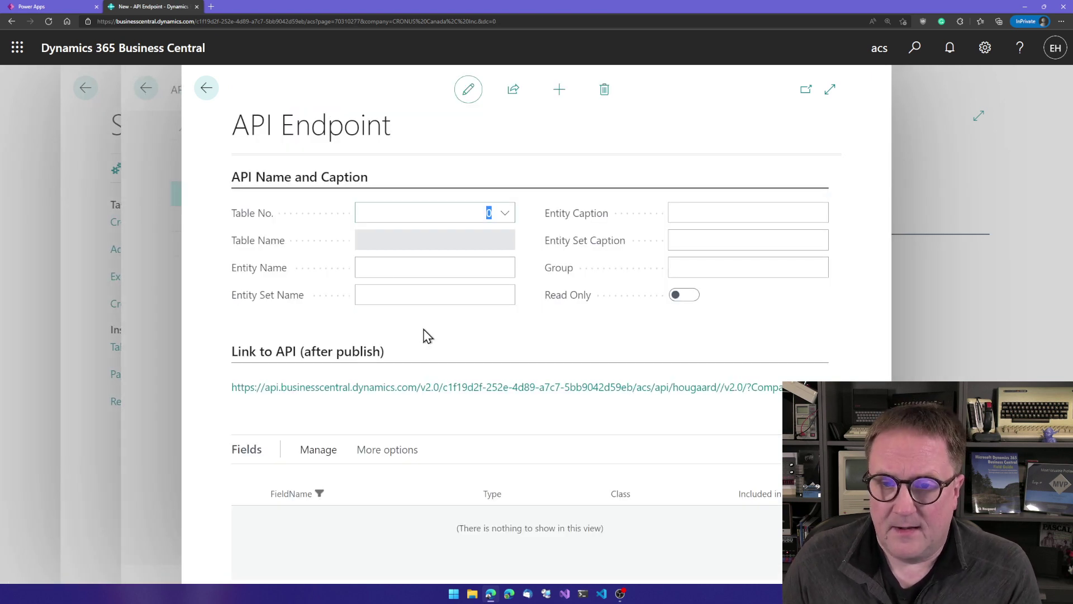
key(Tab)
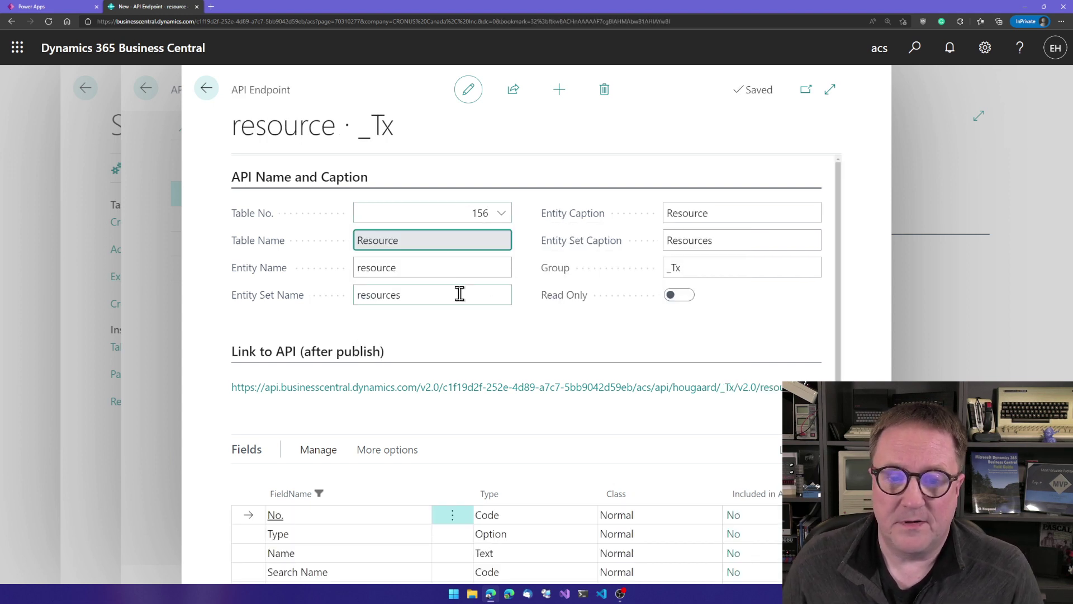
Step: Include No., Address, City, Global Dimension 1 Code and Global Dimension 2 Code in the API
scroll(436, 435, down, 3)
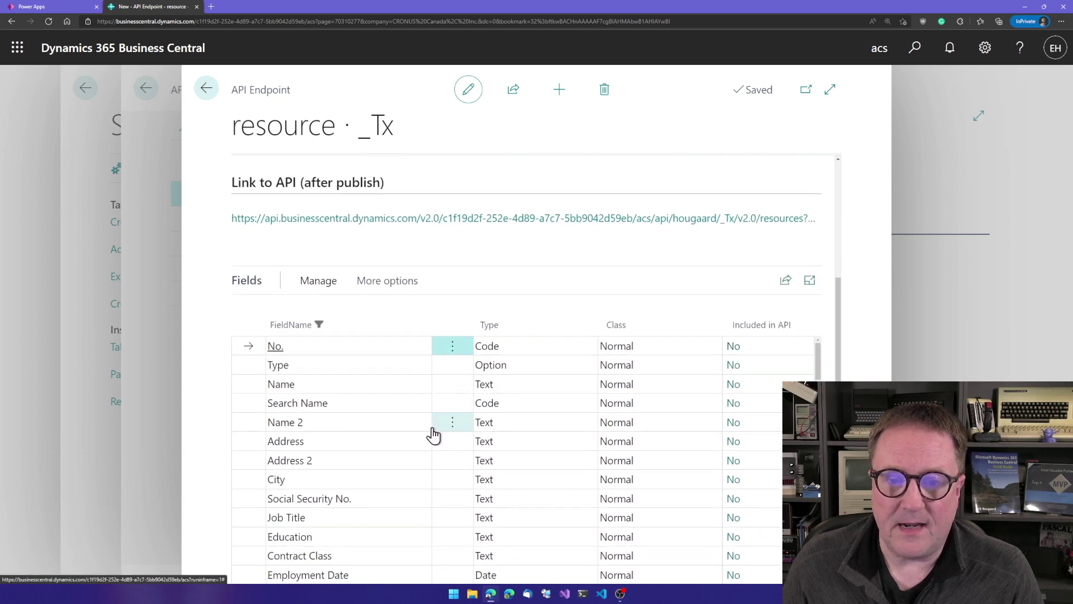
scroll(433, 433, up, 3)
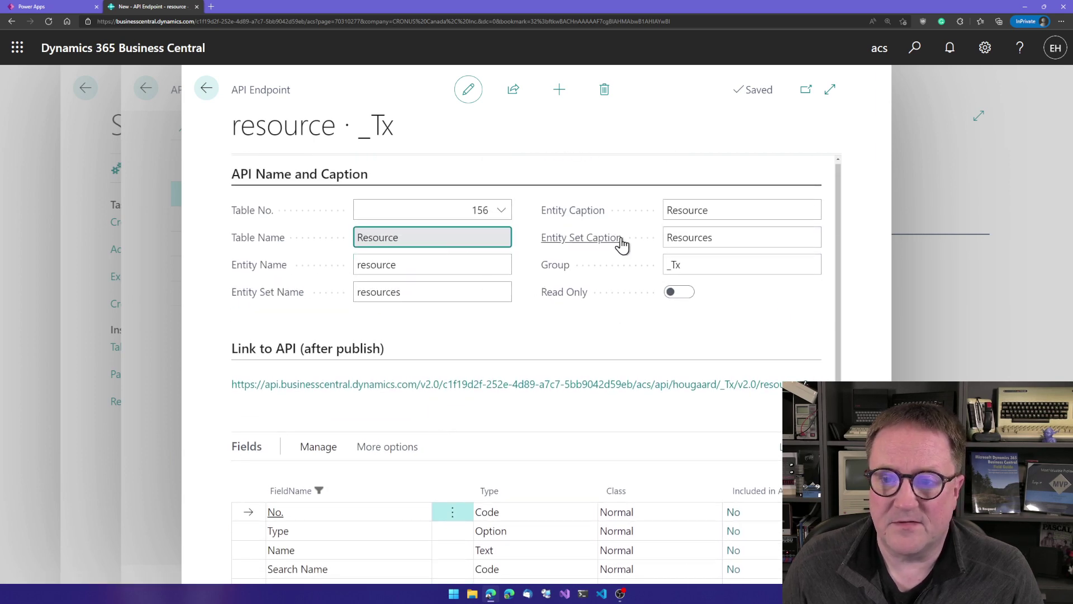
scroll(613, 385, down, 3)
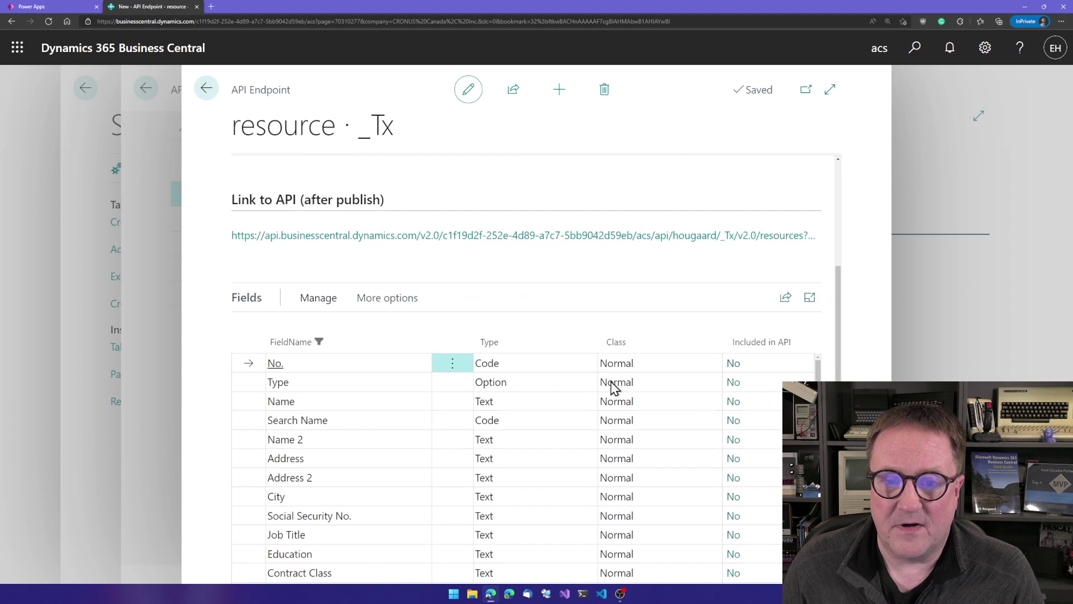
scroll(613, 386, up, 1)
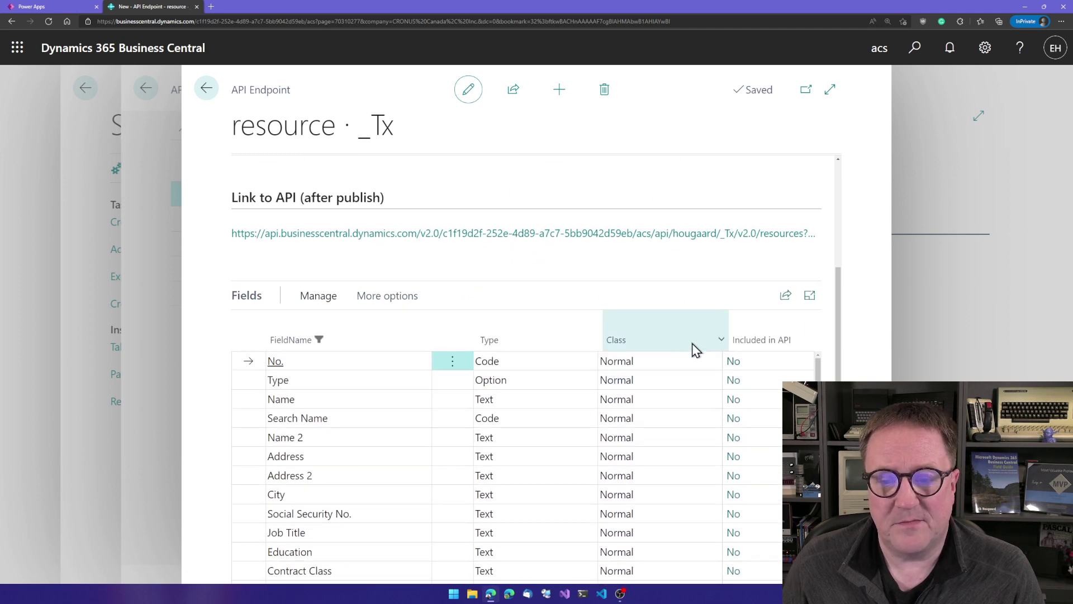
click(729, 367)
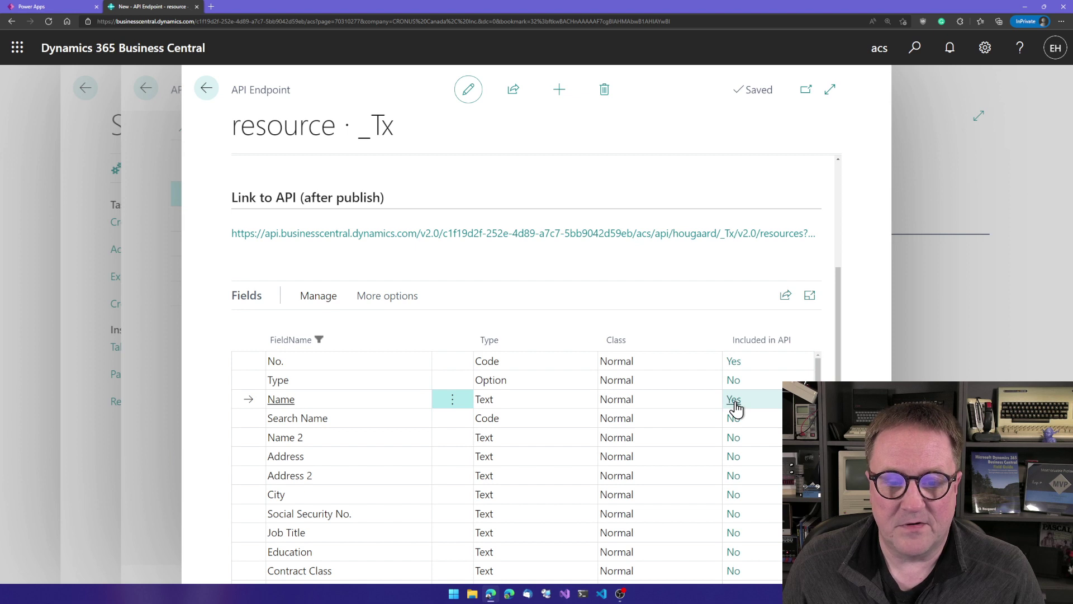
click(734, 457)
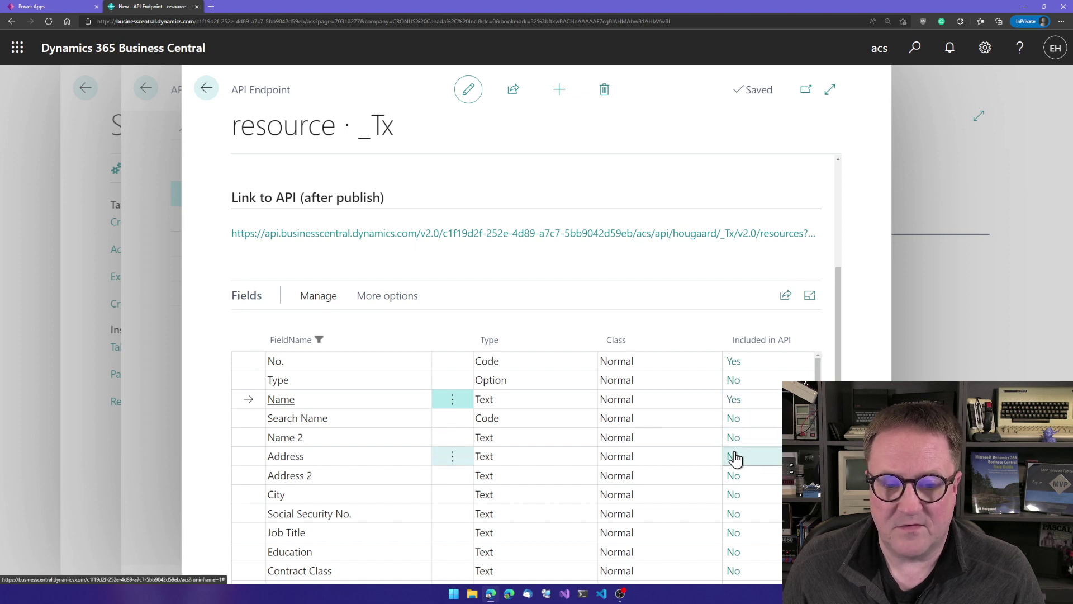
click(734, 495)
scroll(734, 499, down, 1)
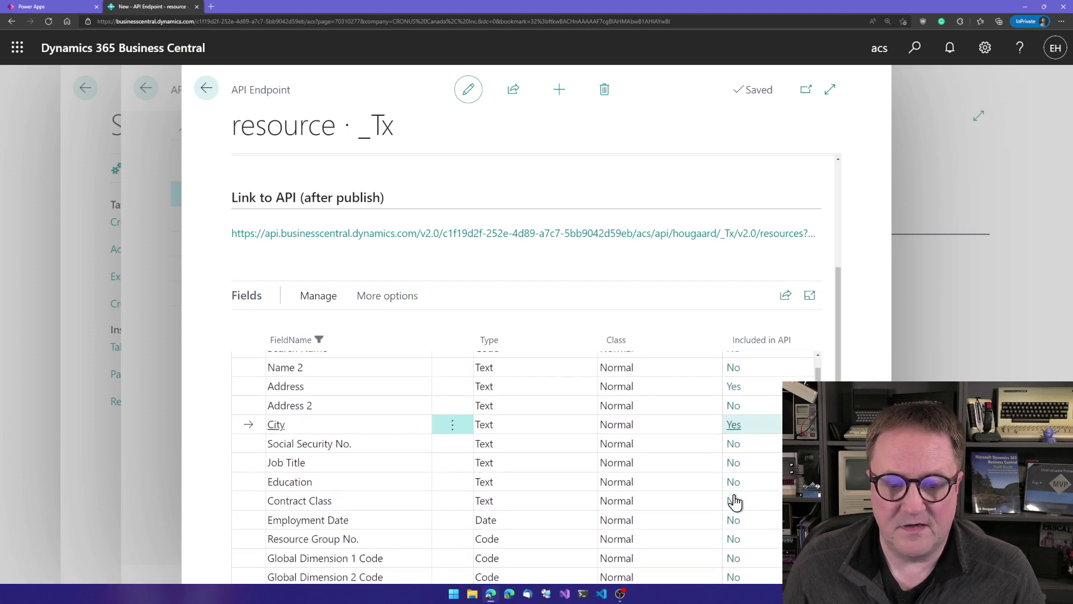
scroll(735, 501, down, 3)
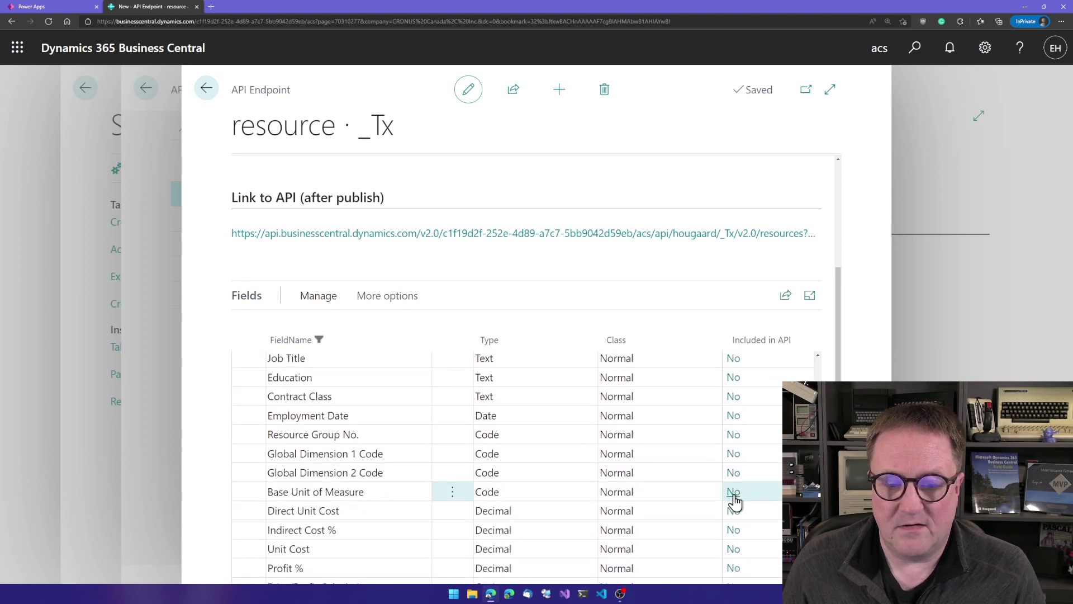
click(734, 457)
click(734, 473)
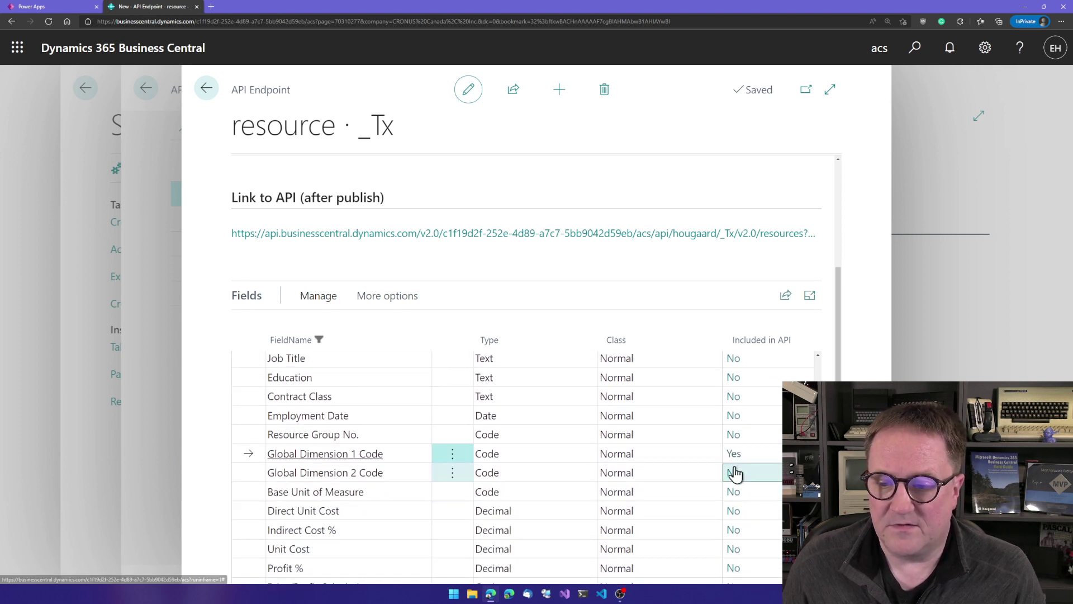
Step: Include Sales (Price), Sales (Cost) and Post Code in the API
scroll(735, 474, down, 4)
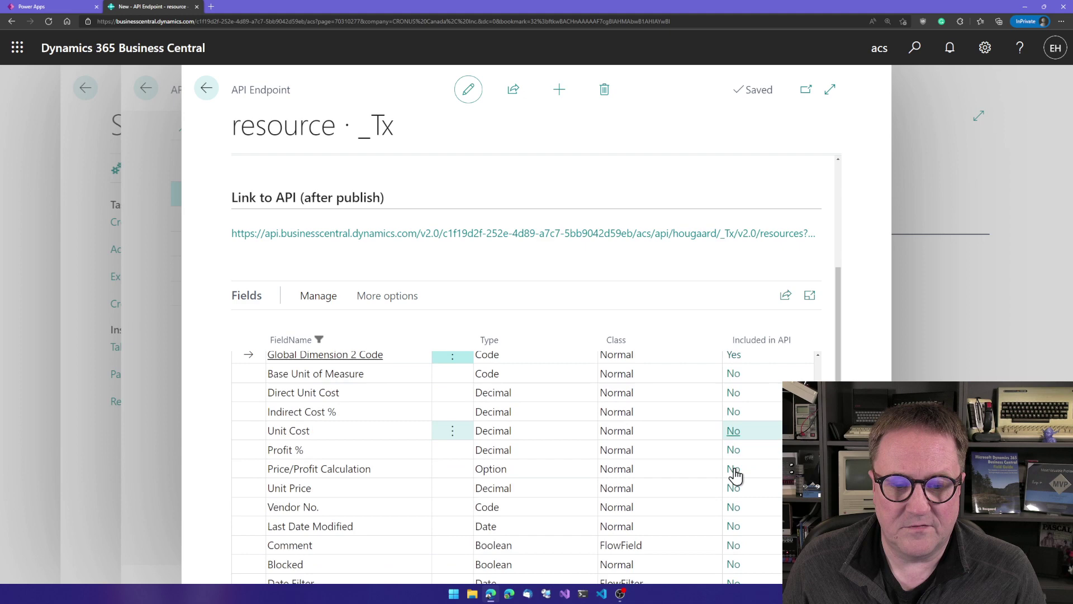
scroll(735, 474, down, 2)
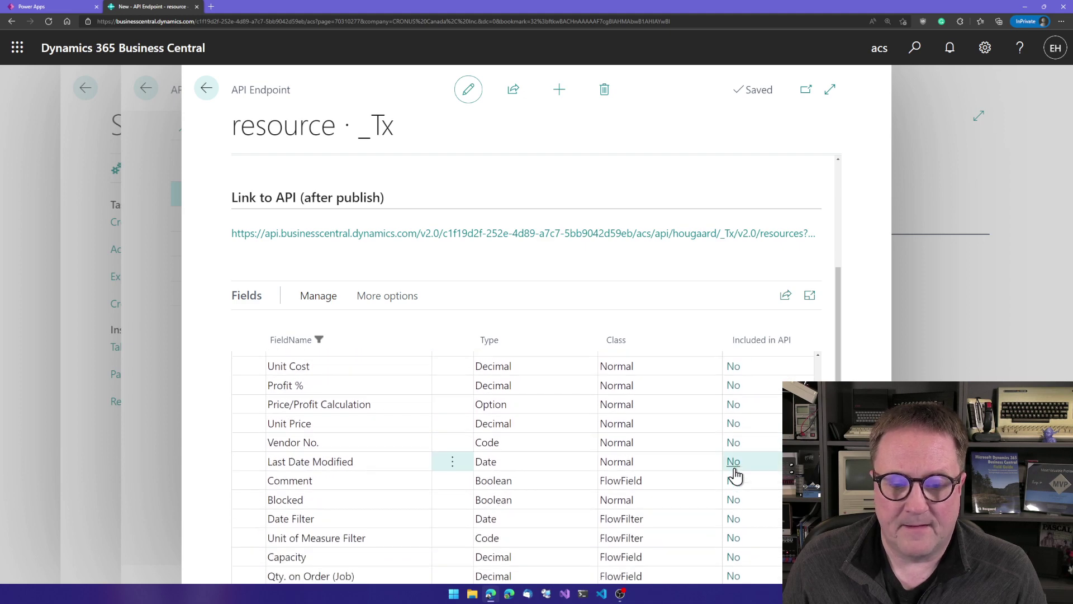
scroll(734, 474, down, 7)
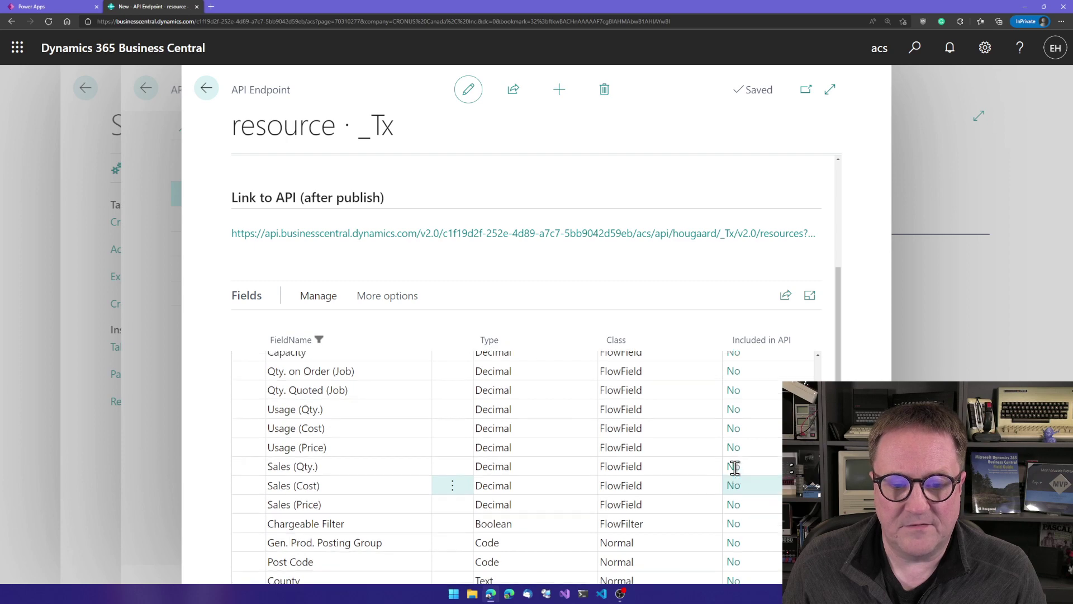
scroll(734, 472, up, 2)
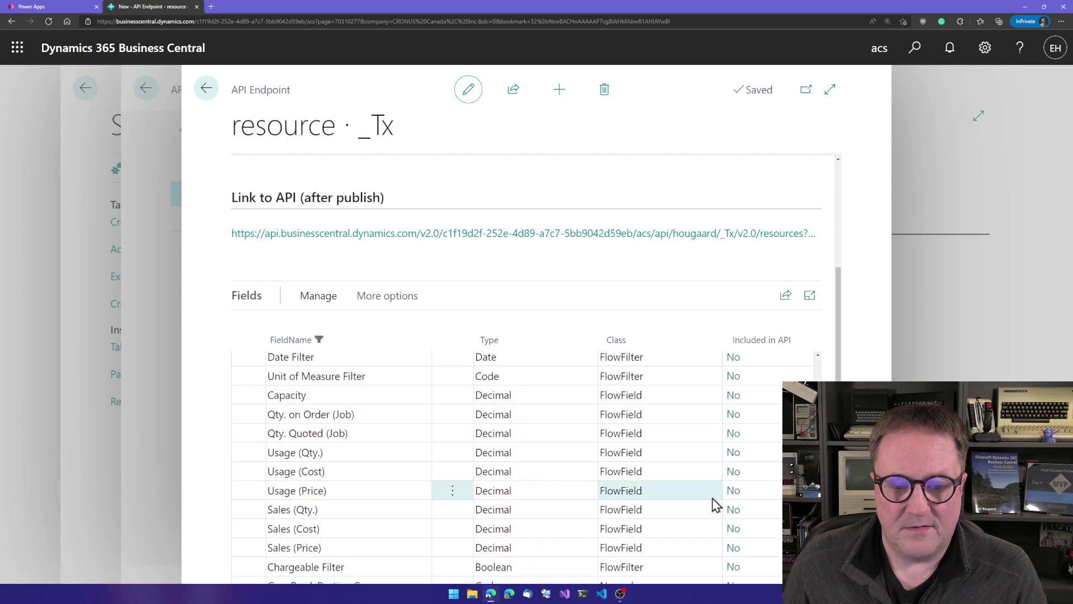
scroll(718, 515, down, 3)
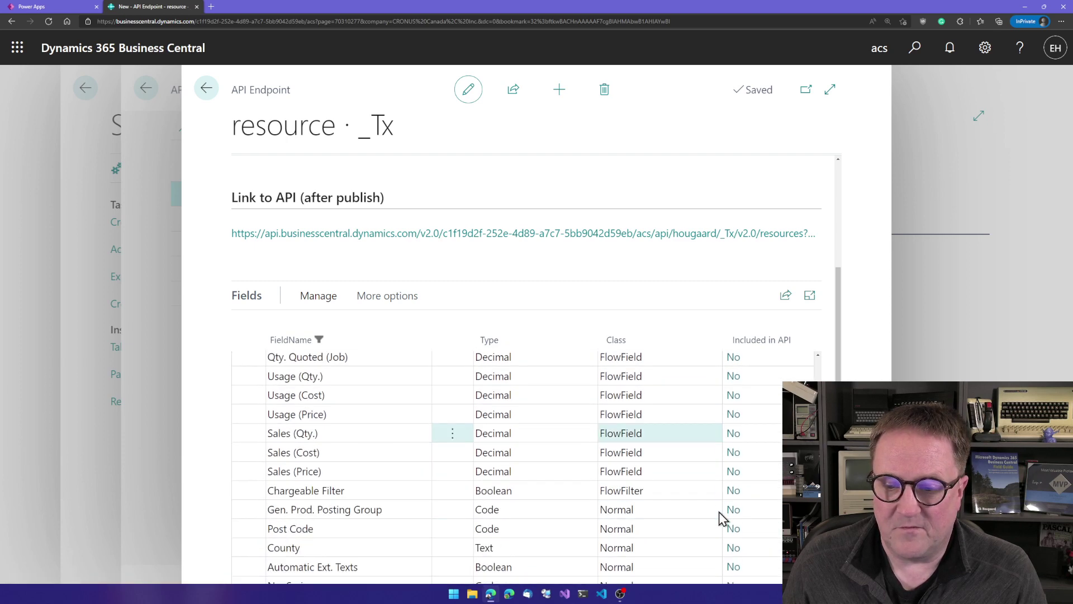
click(733, 472)
click(733, 454)
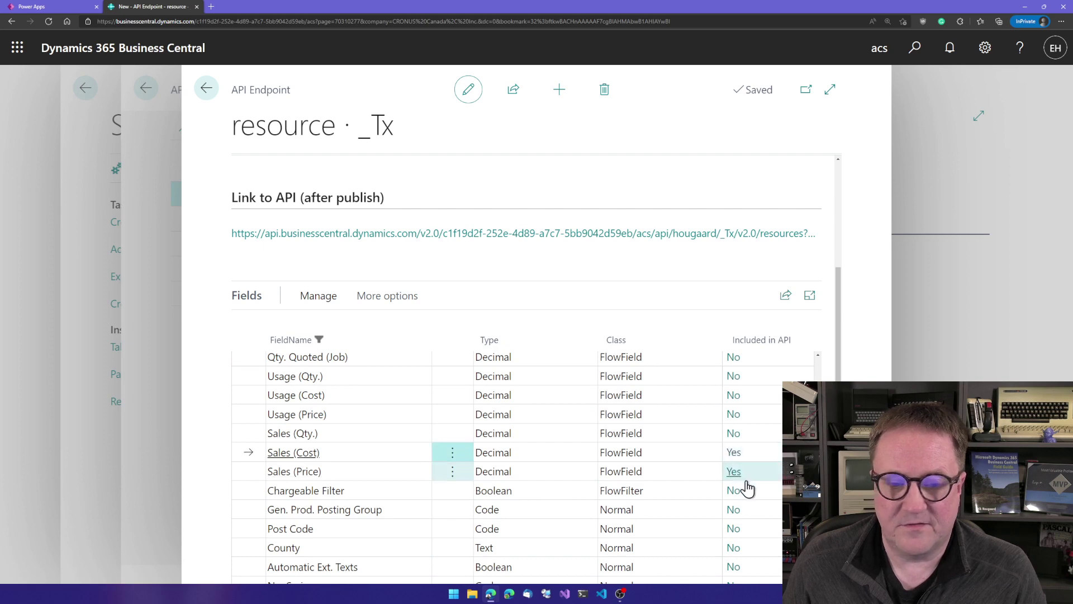
scroll(729, 500, down, 3)
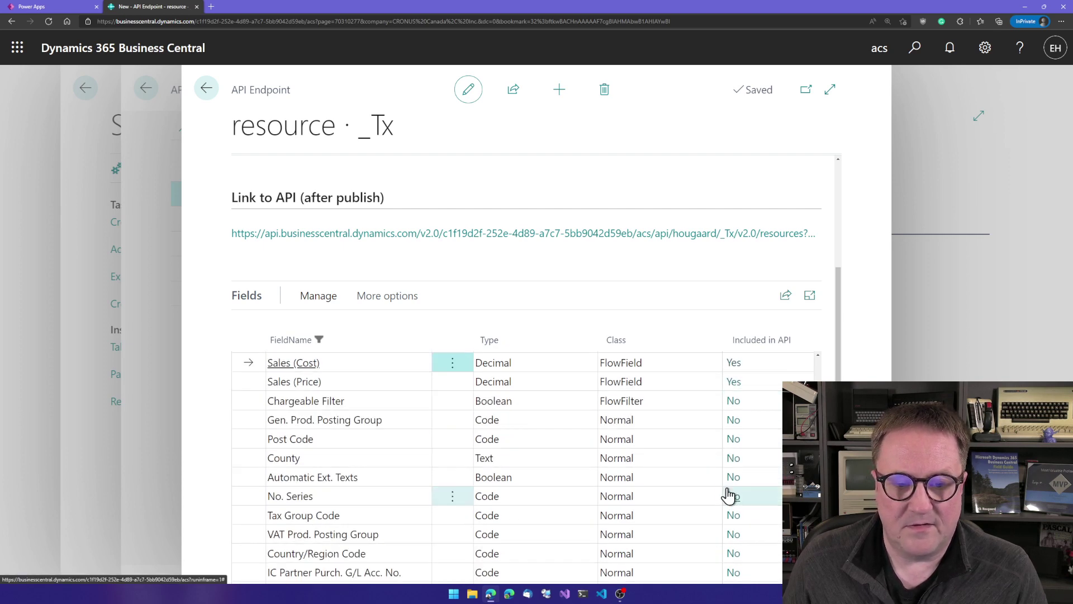
click(732, 439)
scroll(725, 525, down, 3)
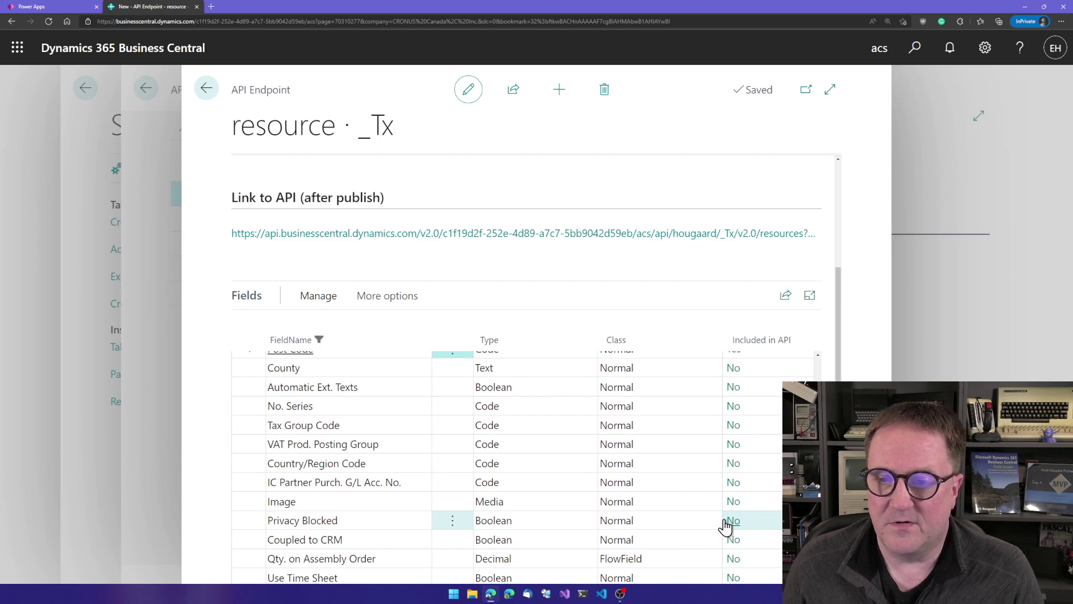
Step: Close the resource endpoint and publish the customizations to this environment
key(Escape)
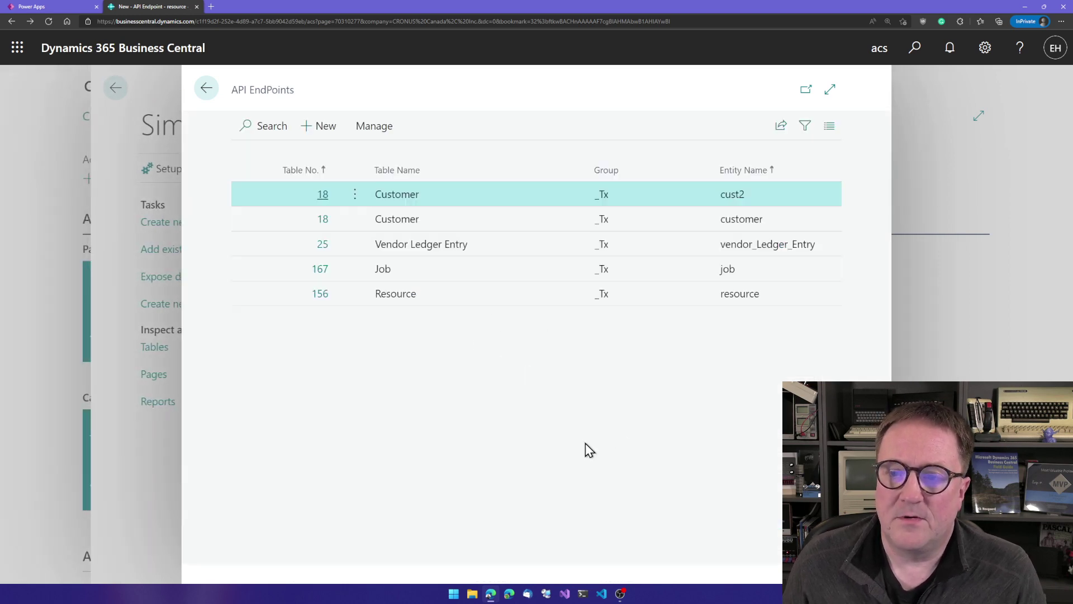
key(Escape)
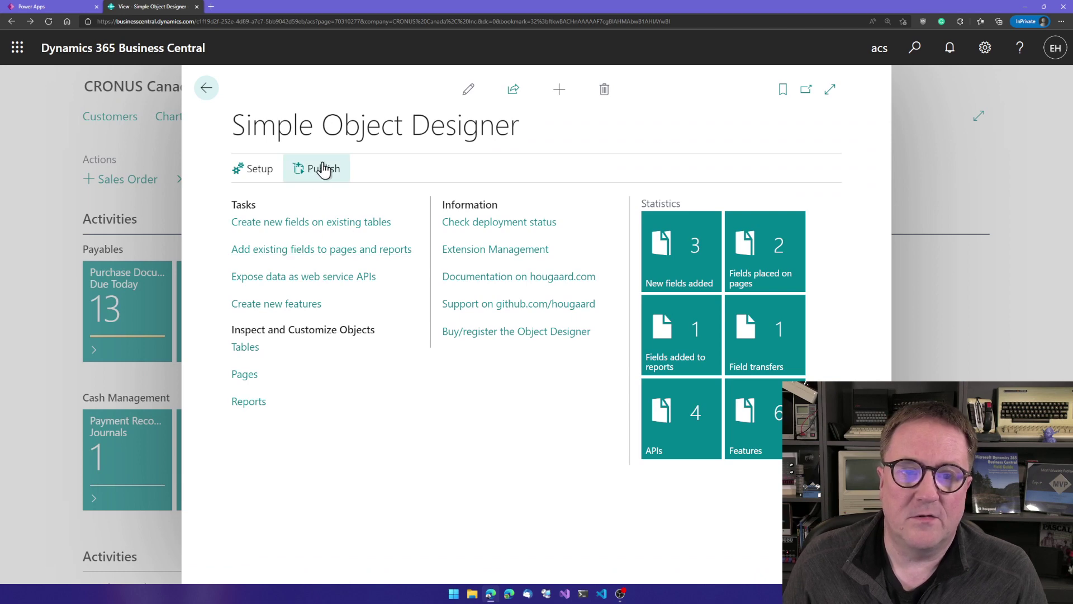
click(324, 168)
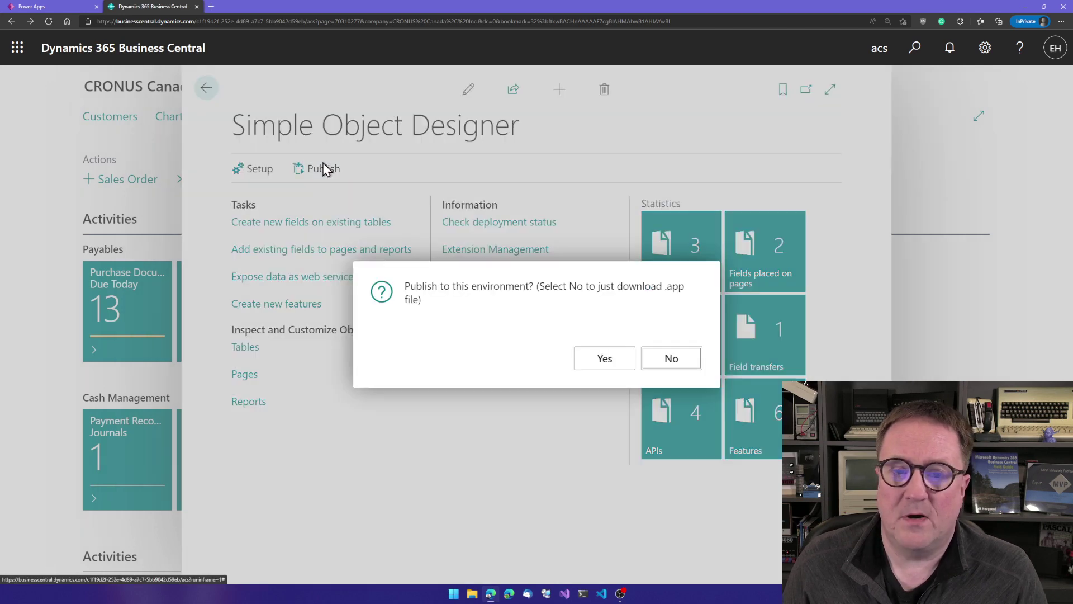
click(607, 359)
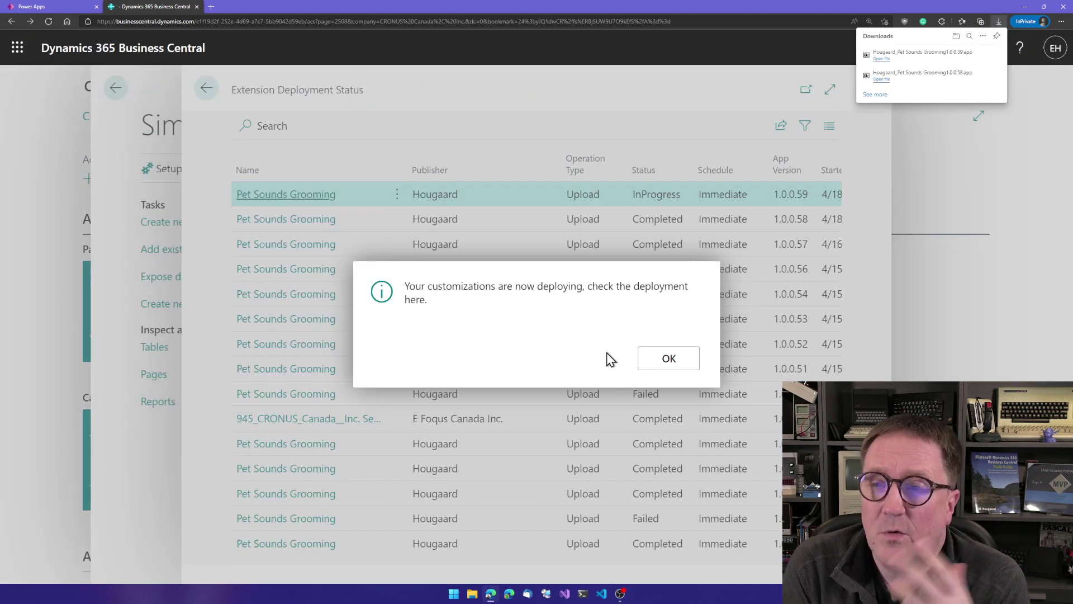
click(669, 361)
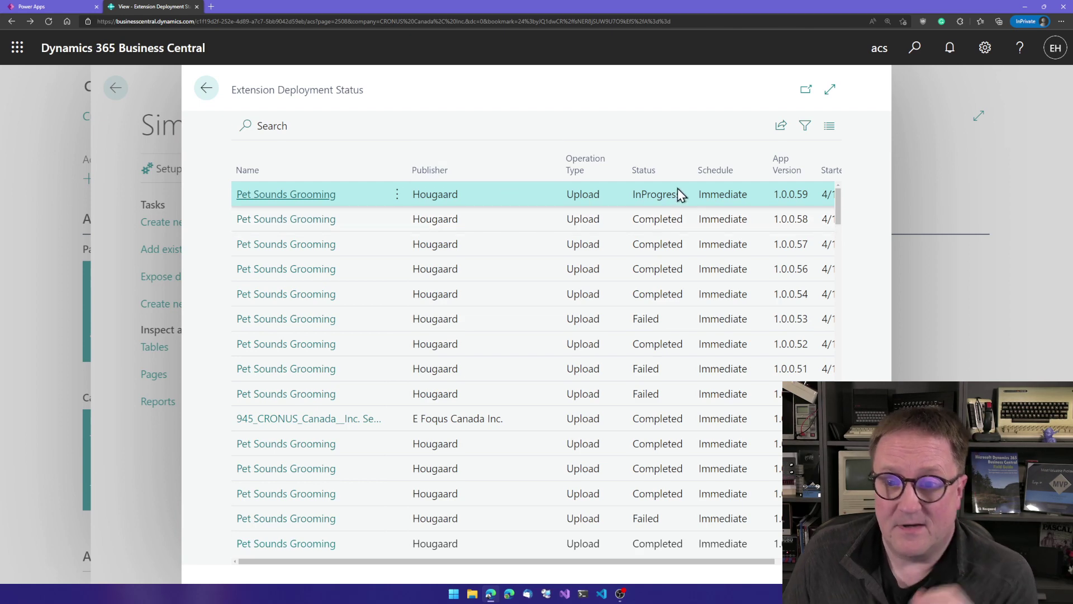
Step: Return to the Simple Object Designer home and review the exposed API endpoints, now 5 APIs
click(206, 91)
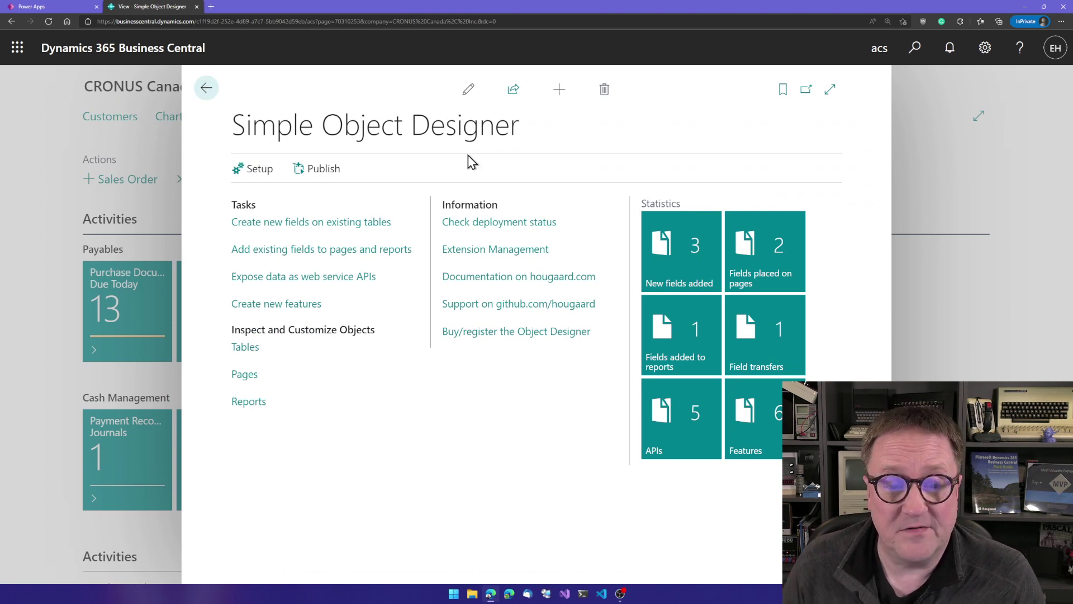
click(281, 278)
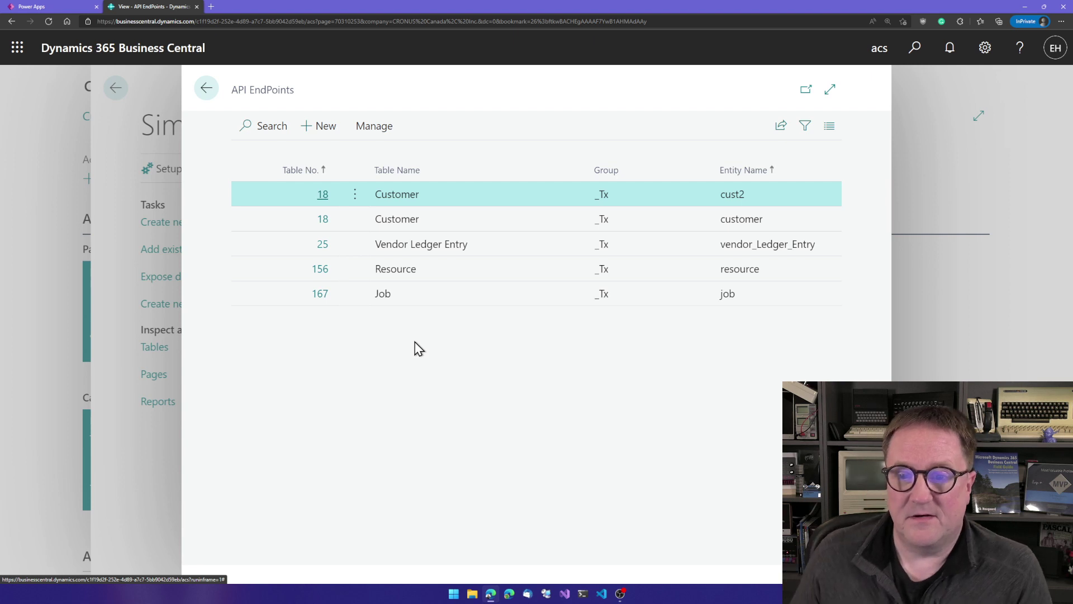
key(Escape)
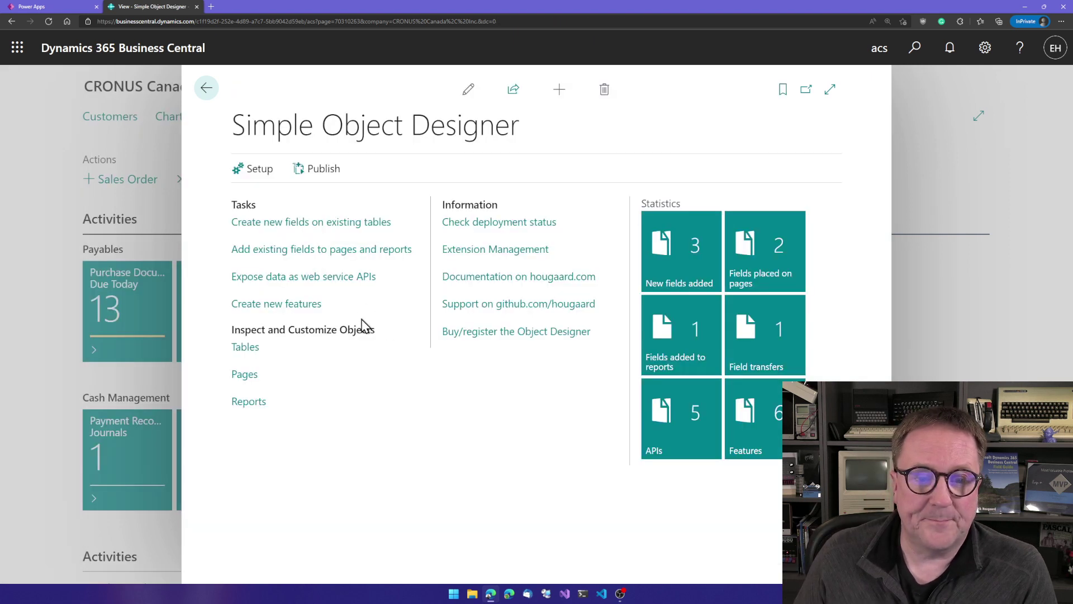
click(277, 305)
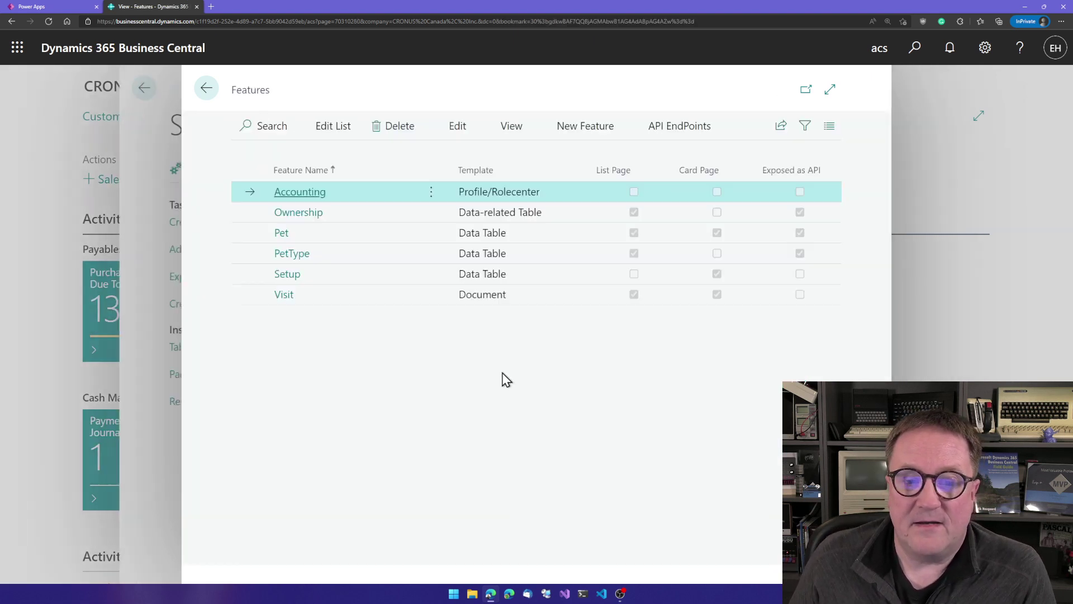
click(282, 235)
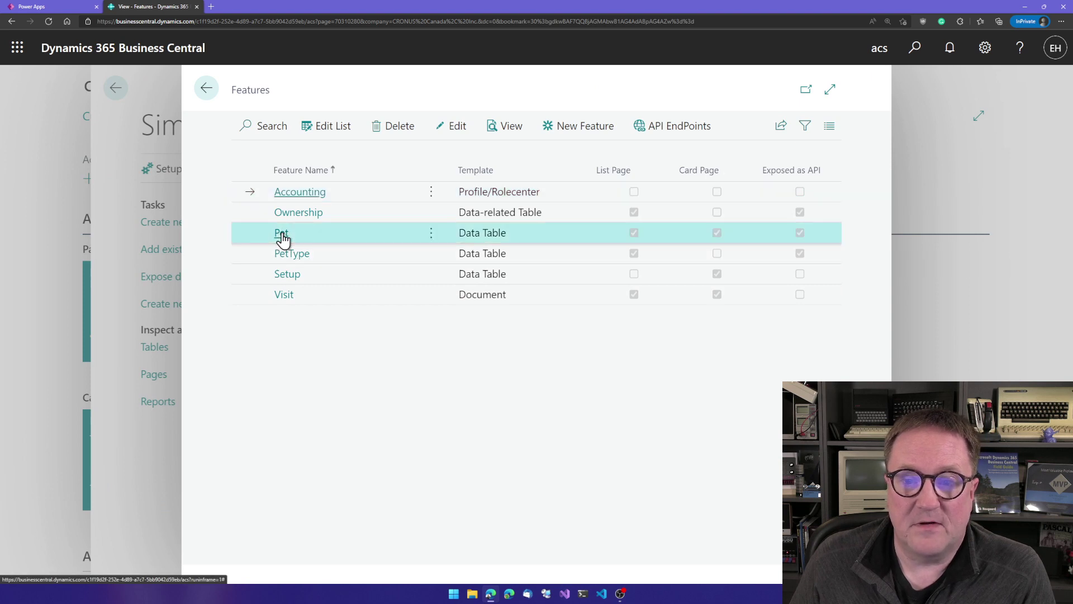
click(282, 236)
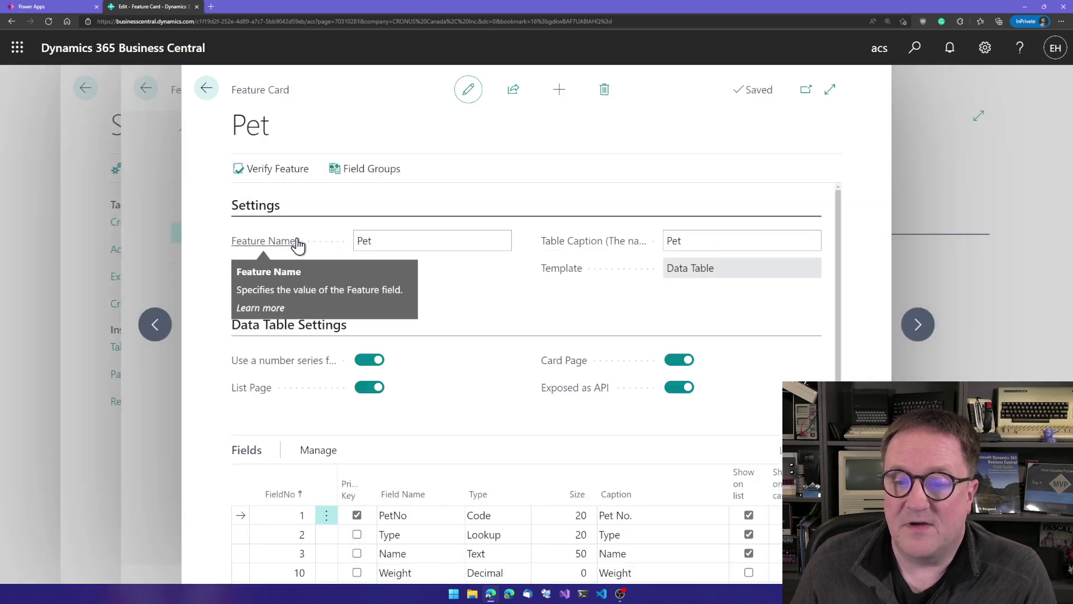
scroll(436, 378, down, 1)
scroll(455, 471, down, 2)
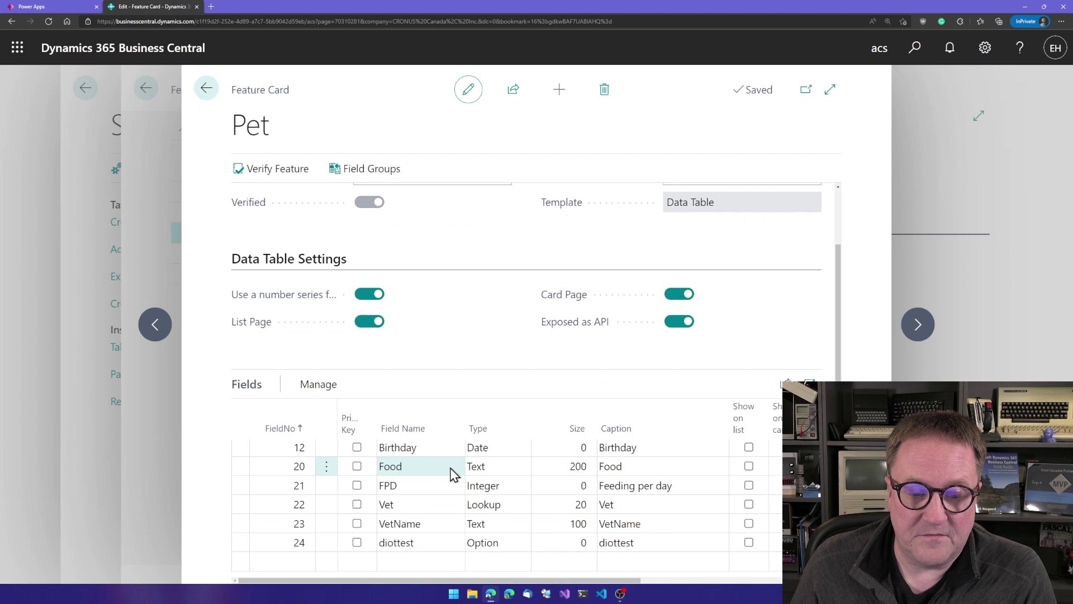
scroll(453, 472, up, 2)
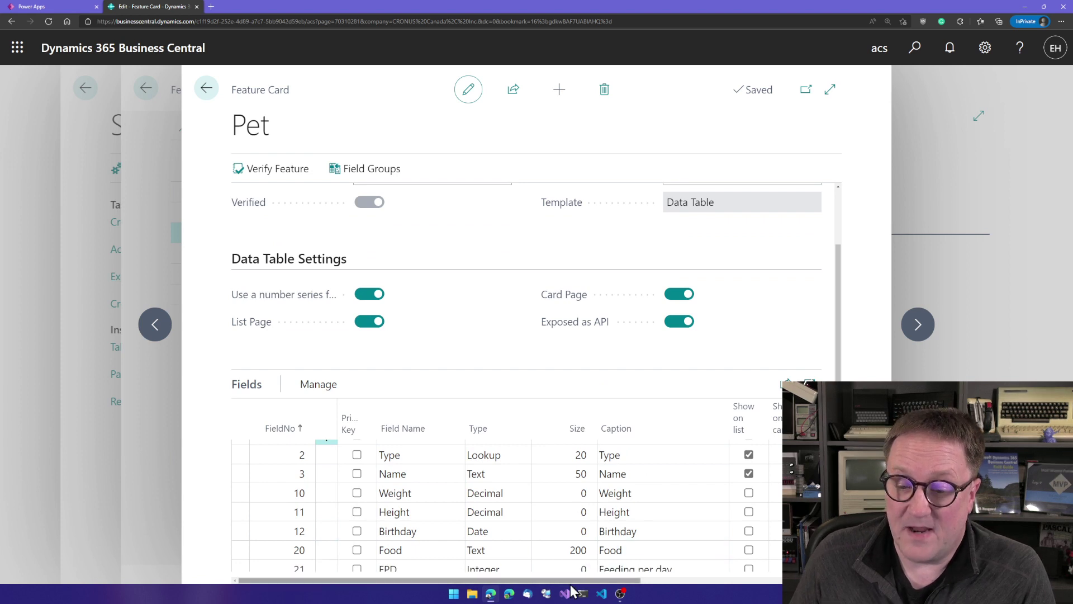
drag(568, 581, 696, 582)
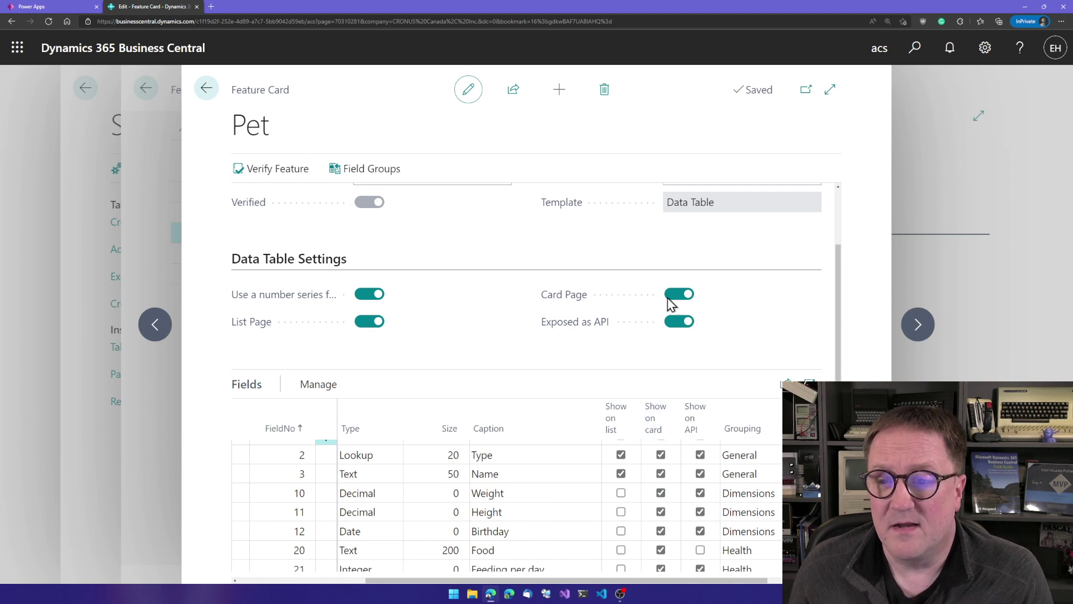
key(Escape)
click(678, 138)
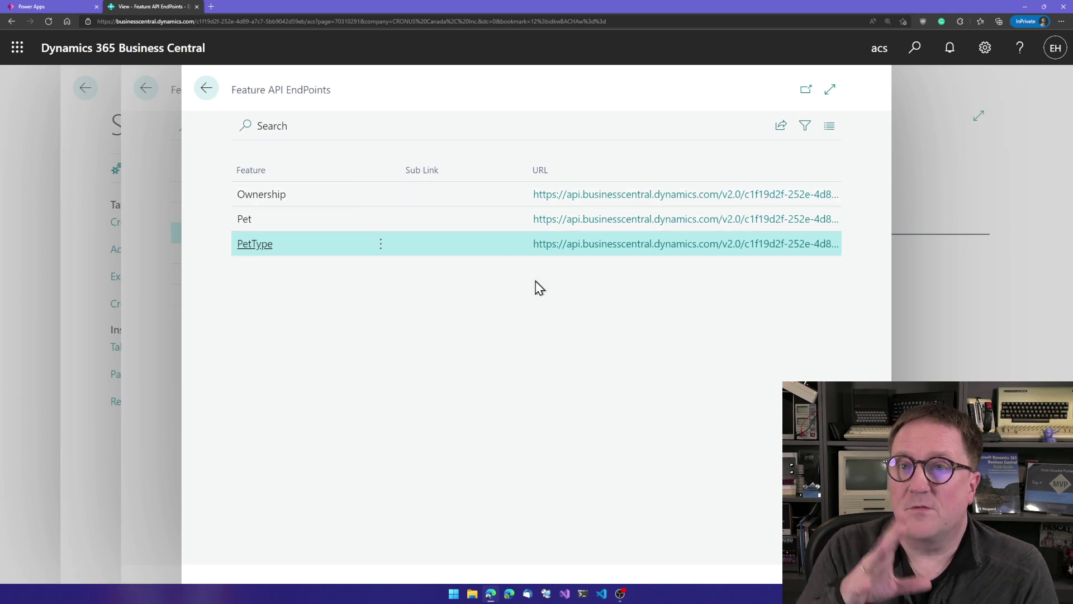
Step: Open Extension Deployment Status and verify Pet Sounds Grooming 1.0.0.59 shows Completed
key(Escape)
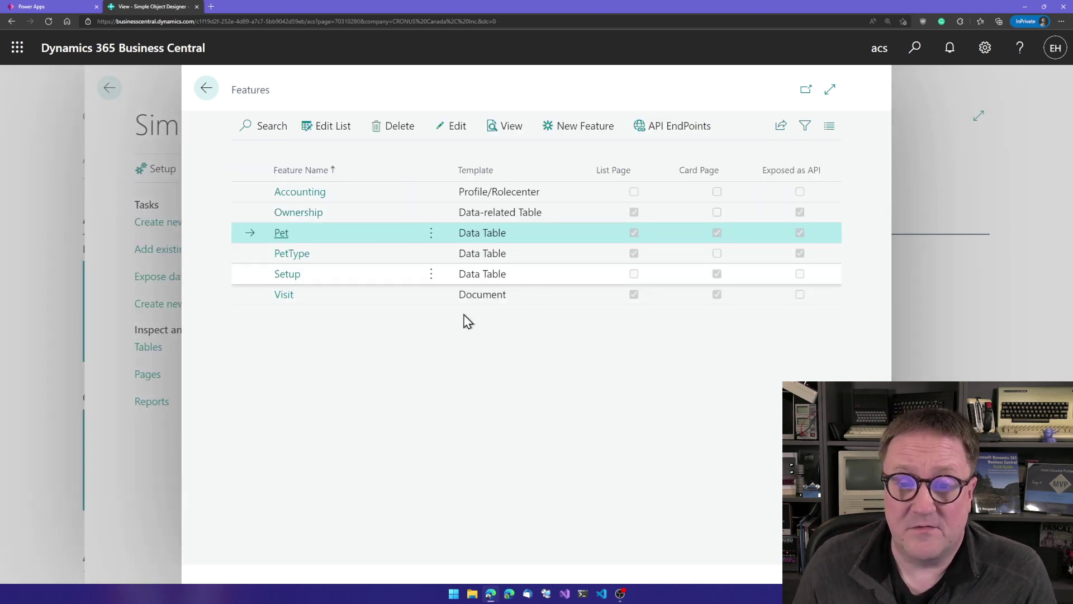
key(Escape)
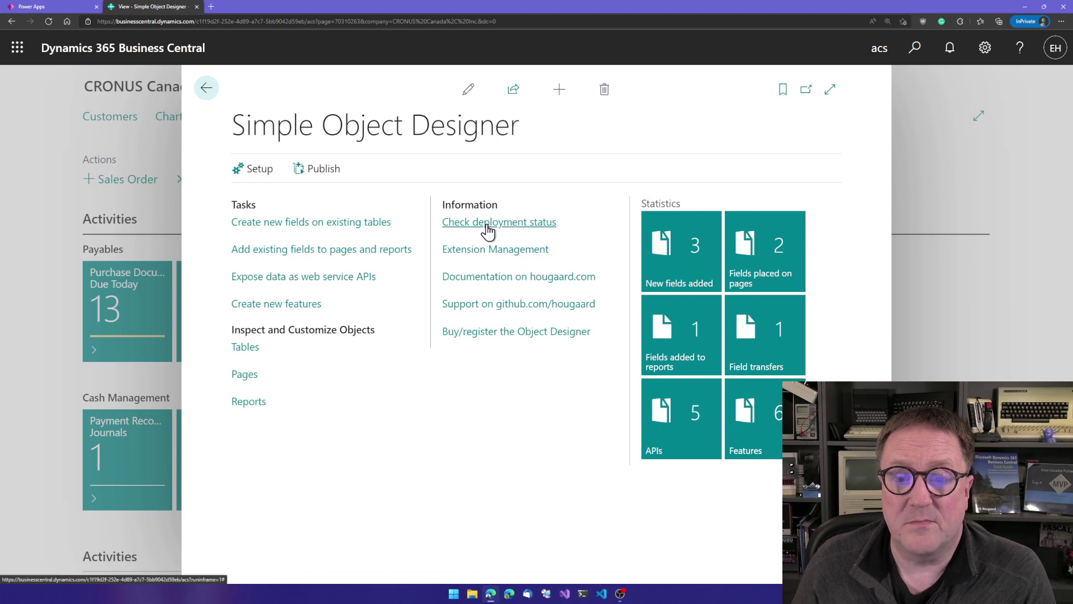
click(489, 224)
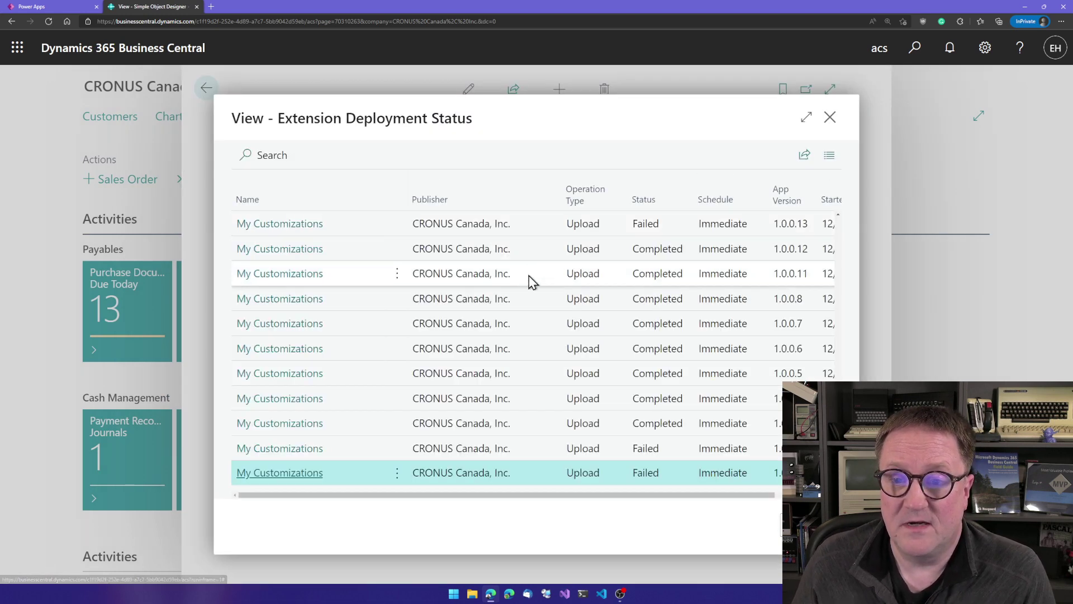
scroll(527, 282, down, 10)
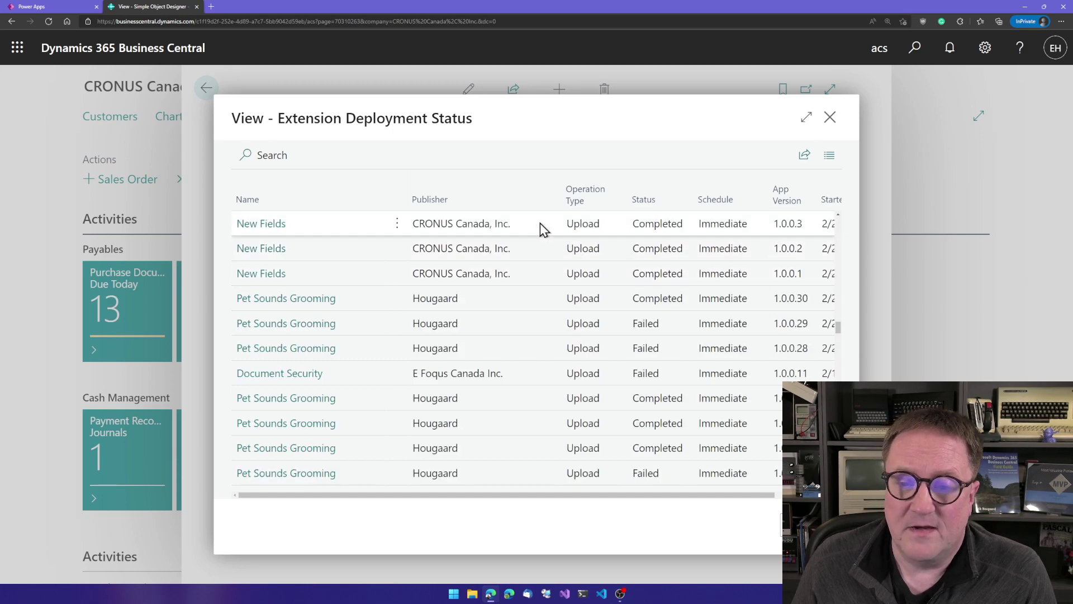
click(525, 232)
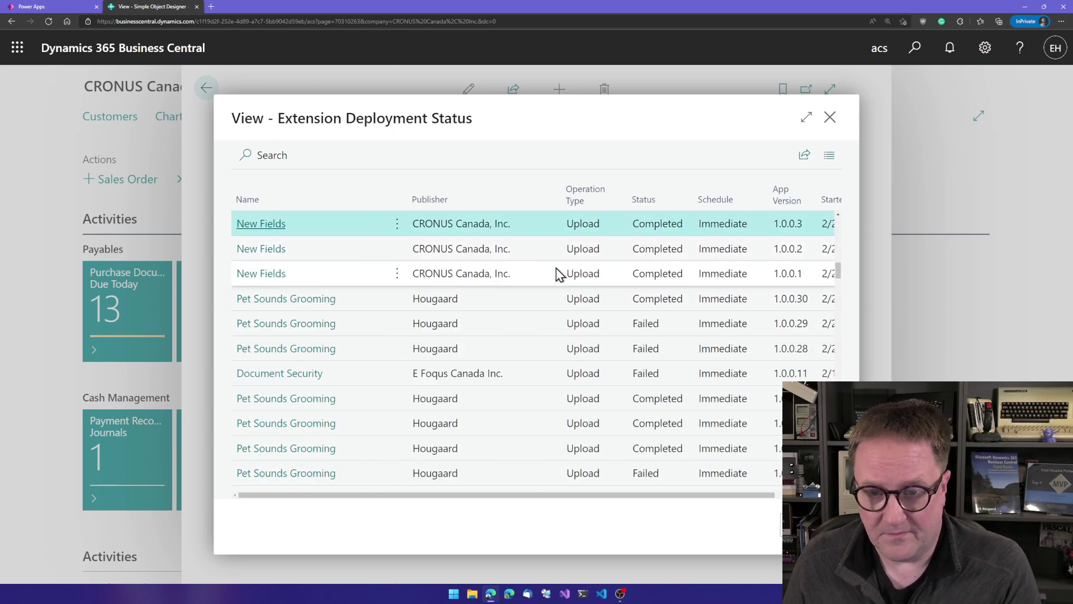
scroll(558, 268, up, 3)
scroll(559, 263, up, 5)
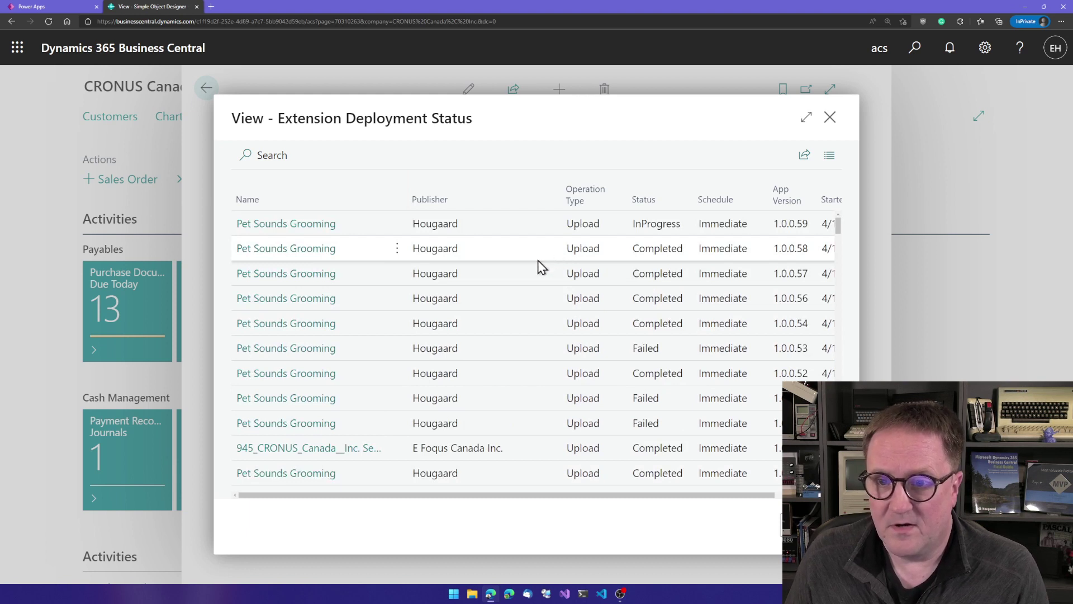
click(537, 264)
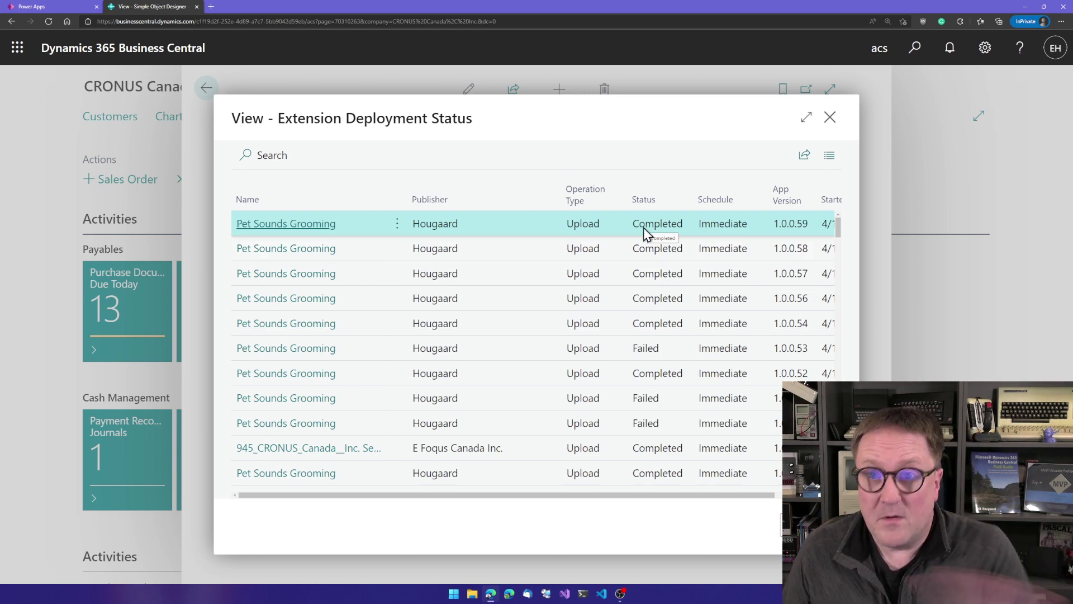
Step: In Power Apps, start a three-screen app from data and view the existing connections
click(43, 8)
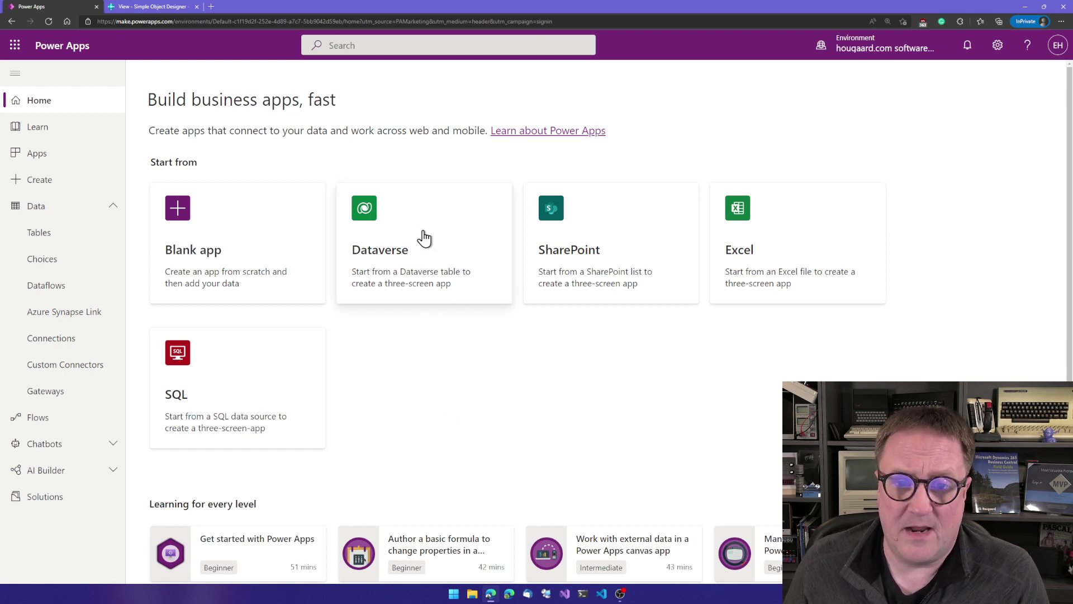
click(428, 232)
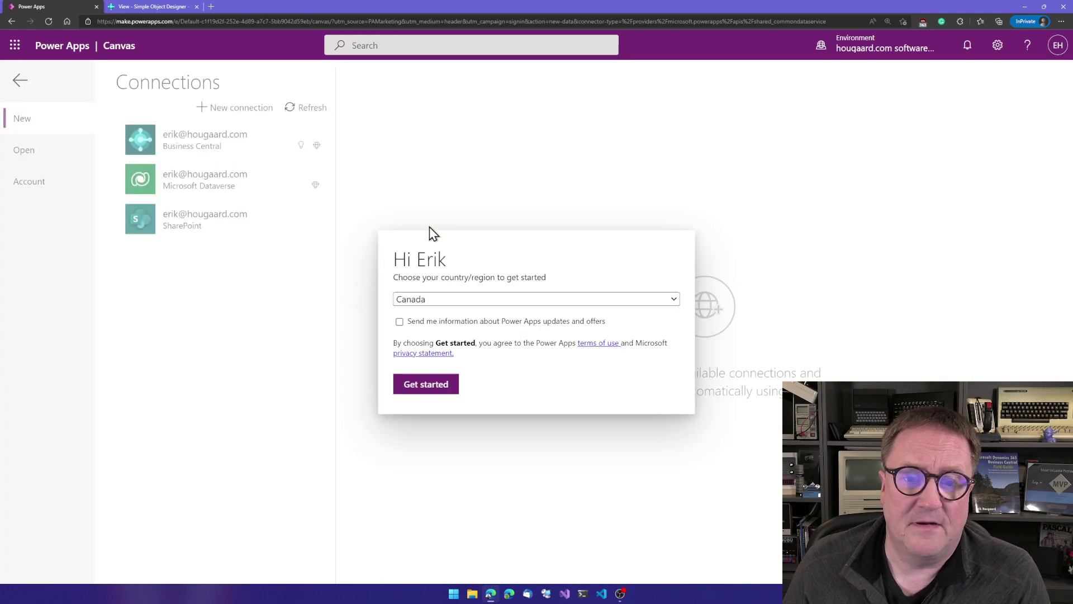
click(436, 388)
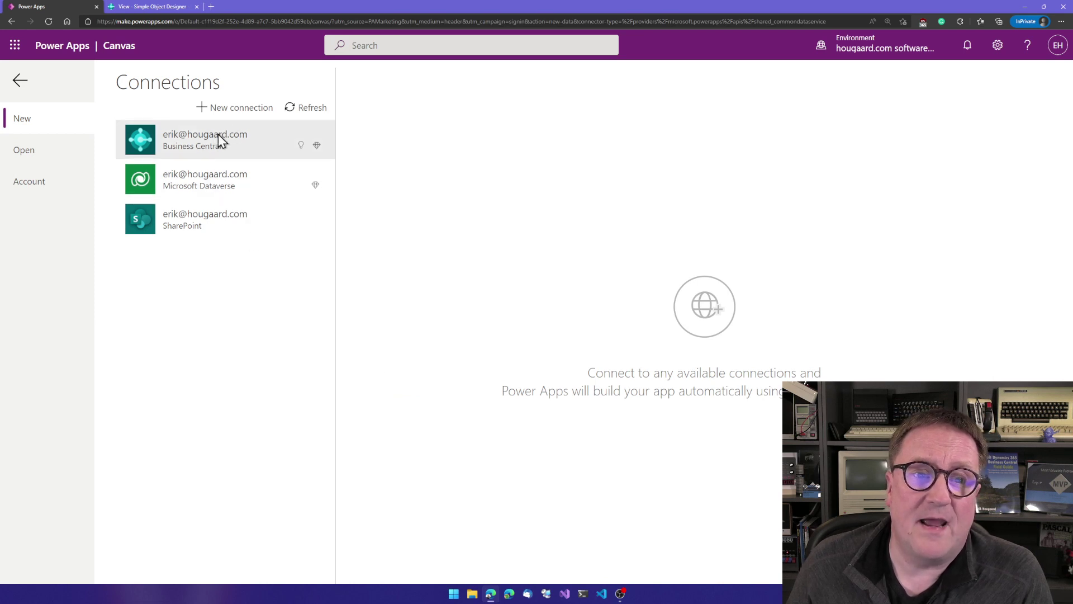
click(234, 108)
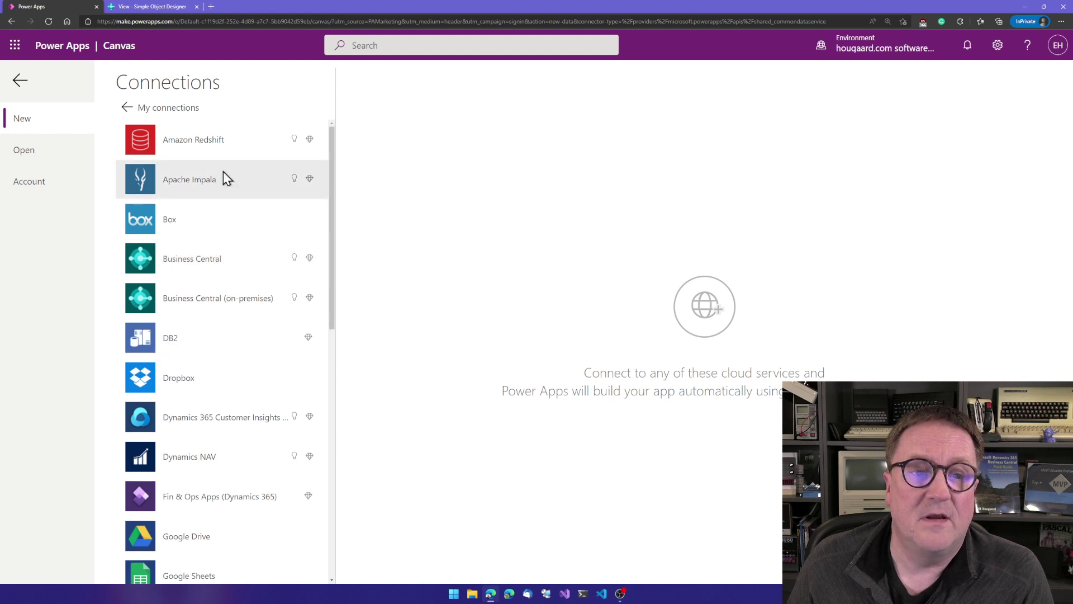
click(126, 108)
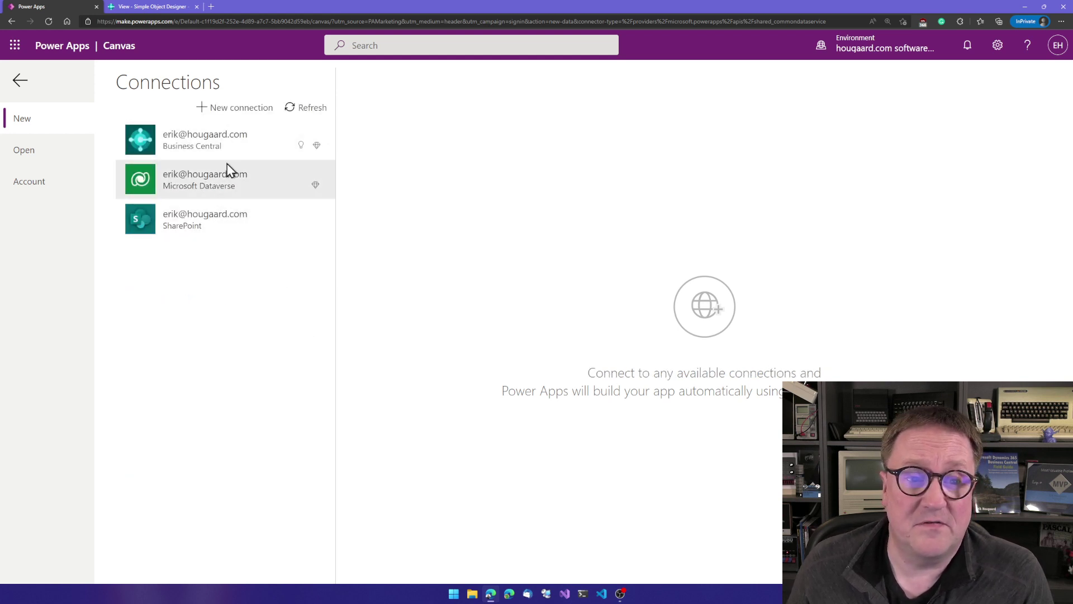
Step: Use the Business Central connection and CRONUS Canada company, then locate resources (hougaard/_Tx/v2.0)
click(244, 130)
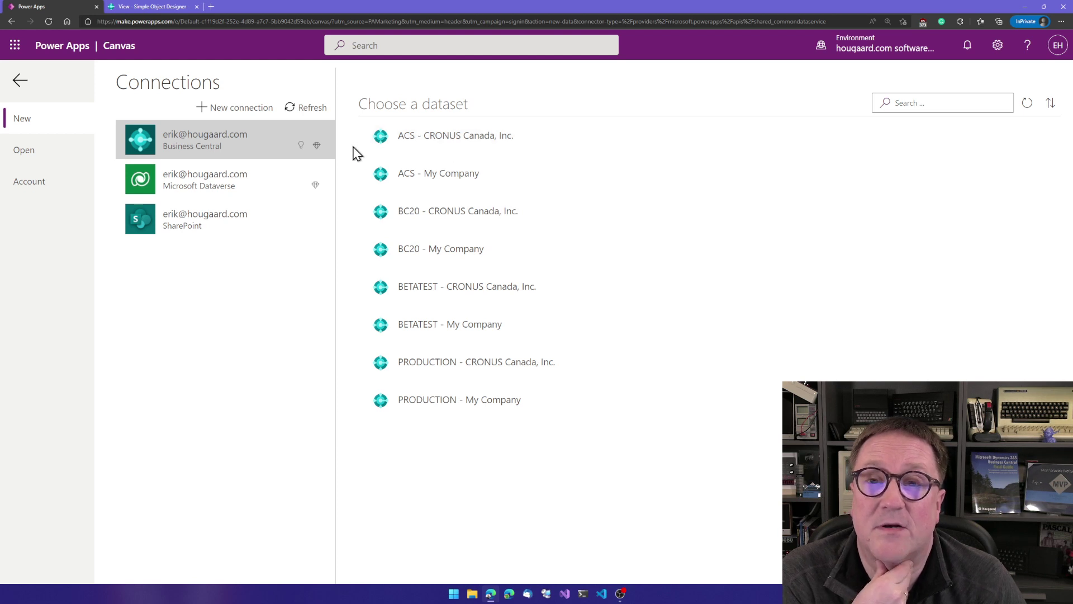
click(413, 143)
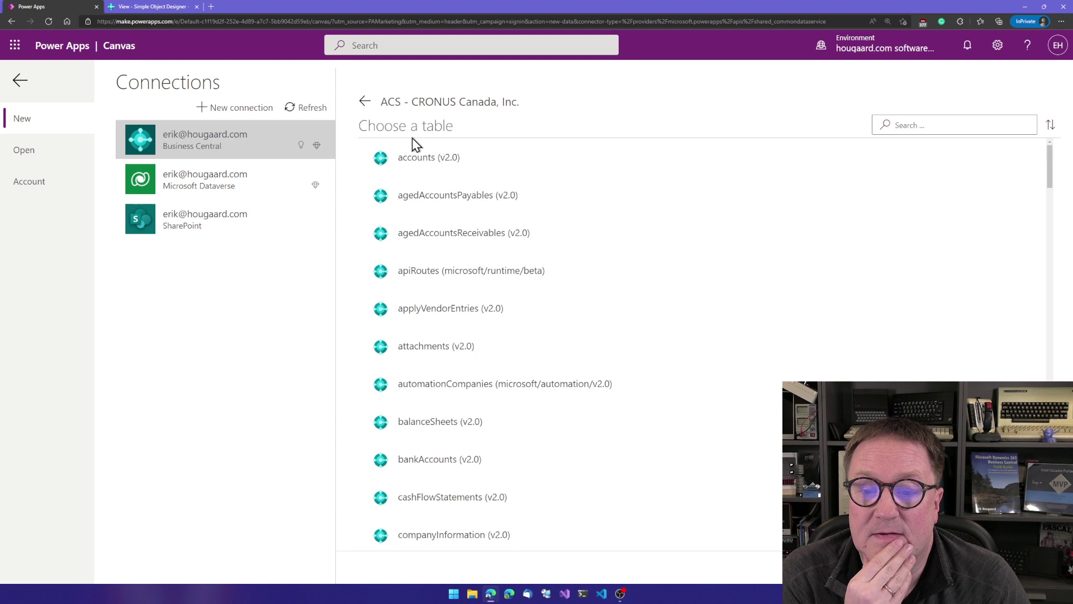
scroll(546, 377, down, 10)
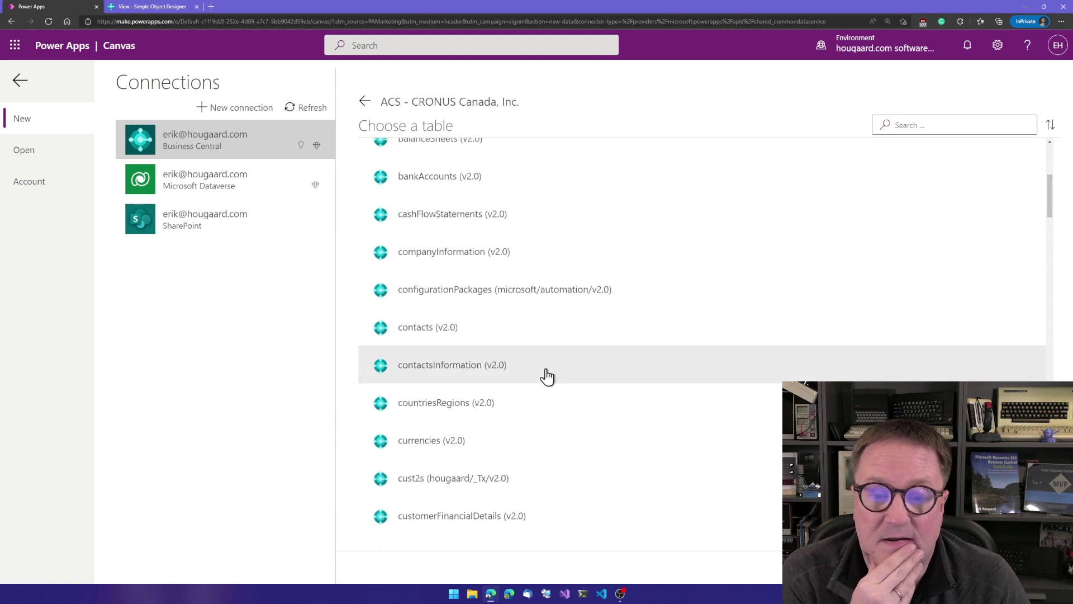
scroll(547, 377, down, 3)
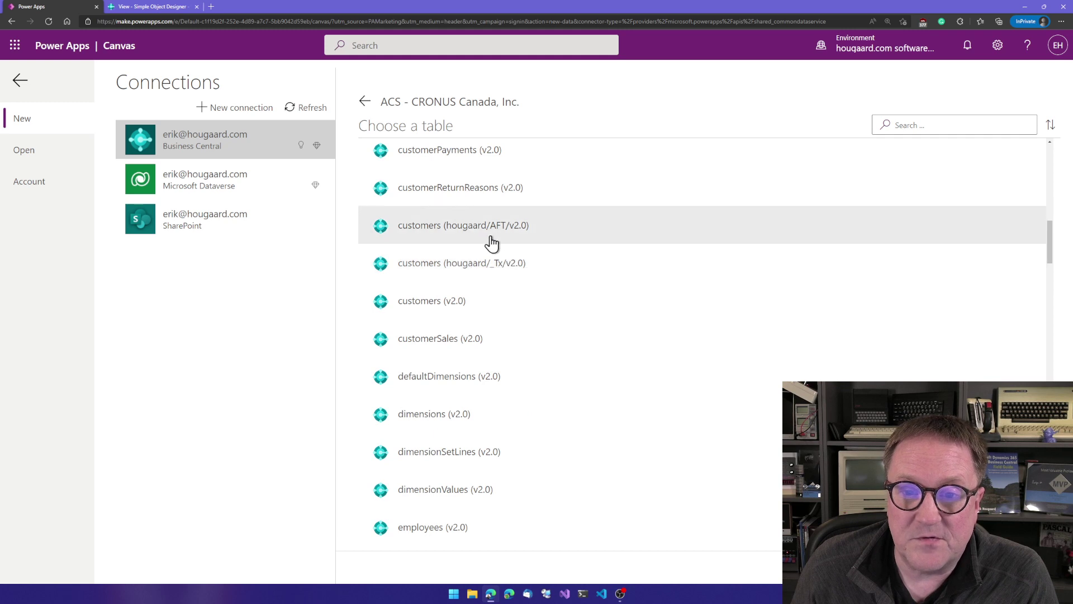
scroll(510, 337, down, 5)
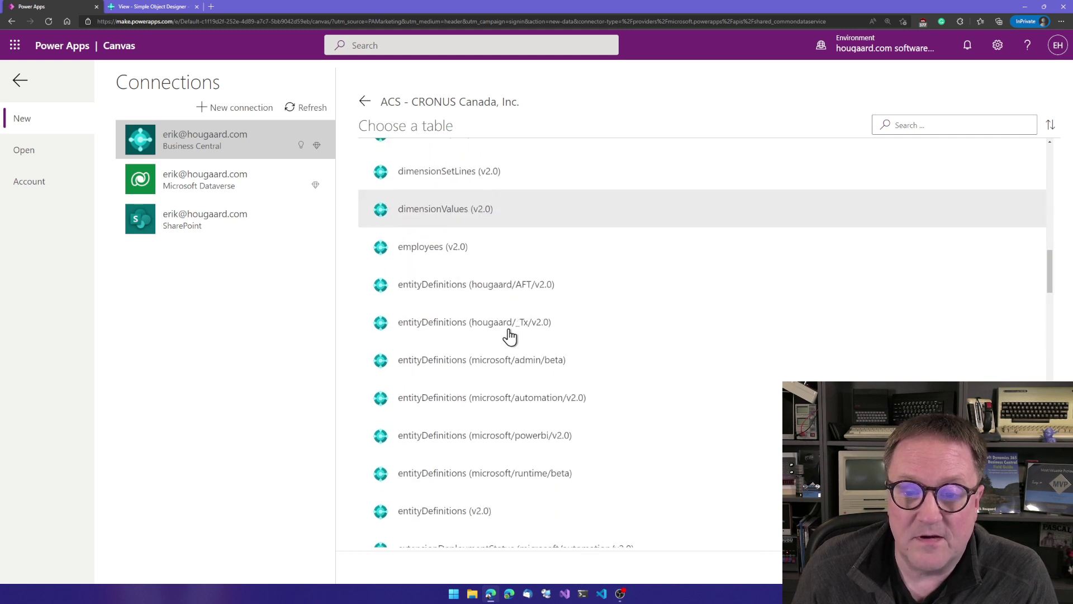
scroll(509, 337, down, 2)
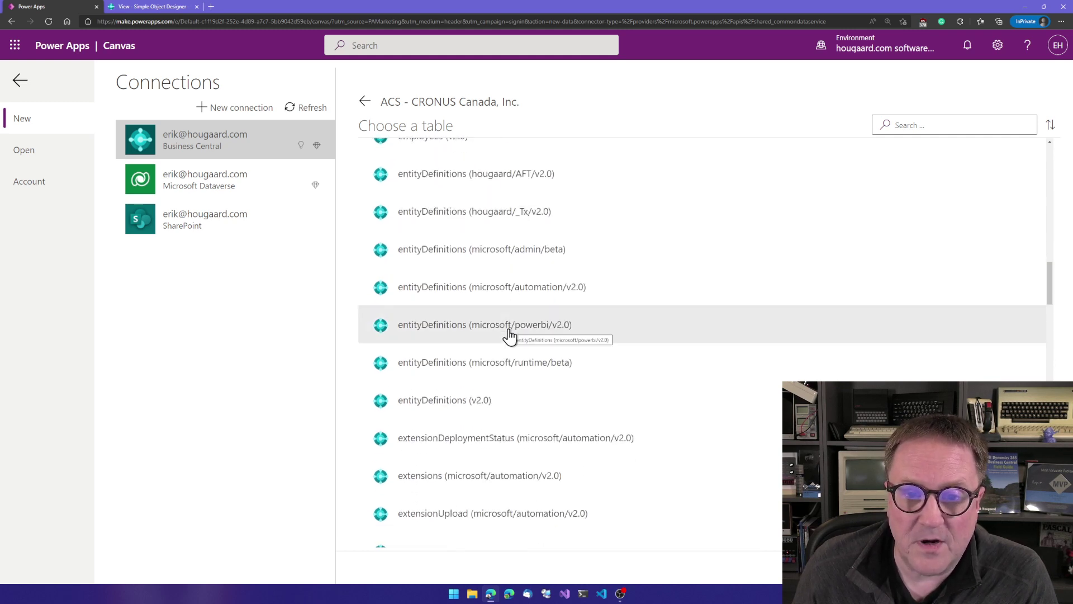
scroll(510, 337, down, 5)
scroll(509, 337, down, 15)
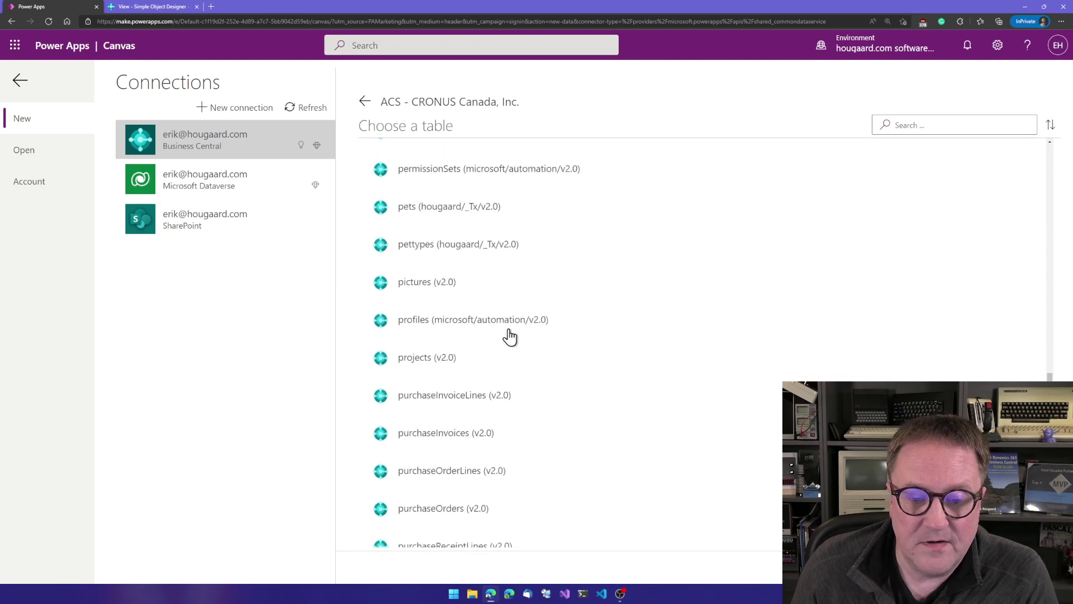
scroll(509, 336, down, 3)
scroll(510, 337, up, 2)
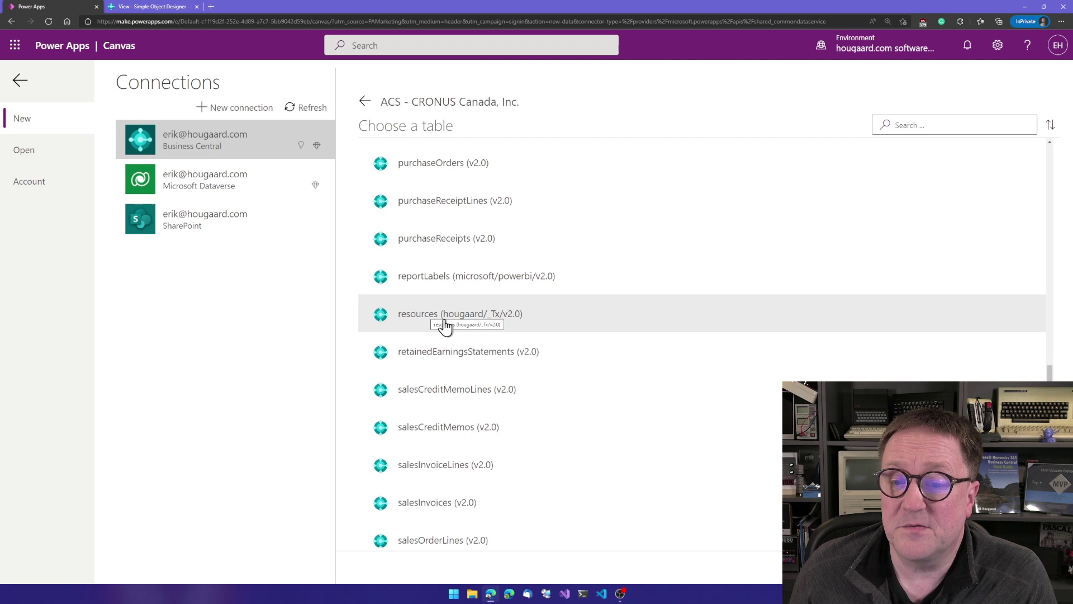
Step: Generate the canvas app from the resources (hougaard/_Tx/v2.0) table
click(520, 315)
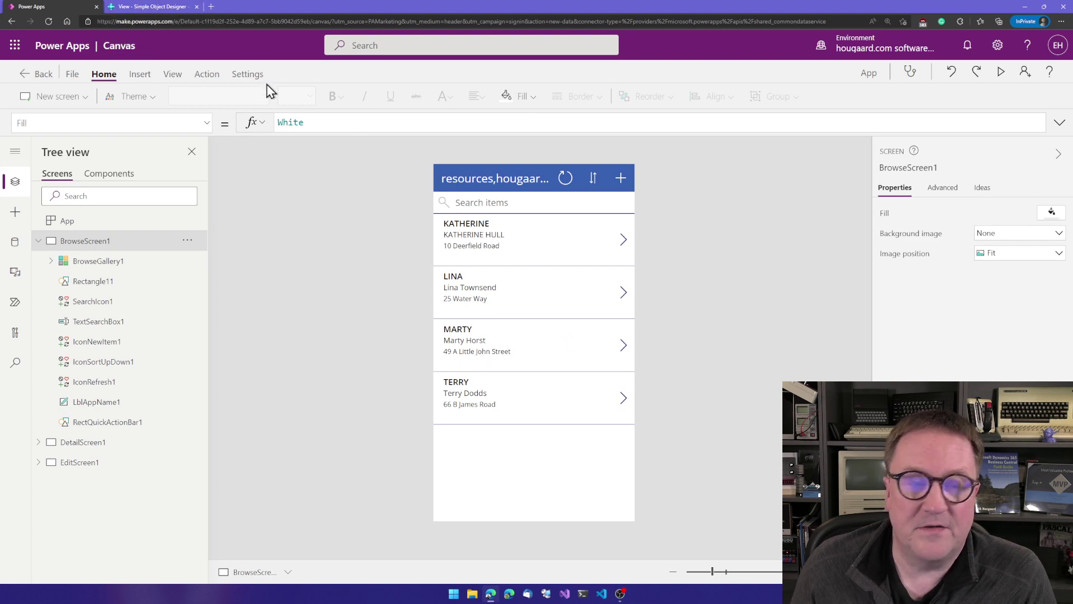
Step: In Business Central, search for and open the Resources list
click(162, 11)
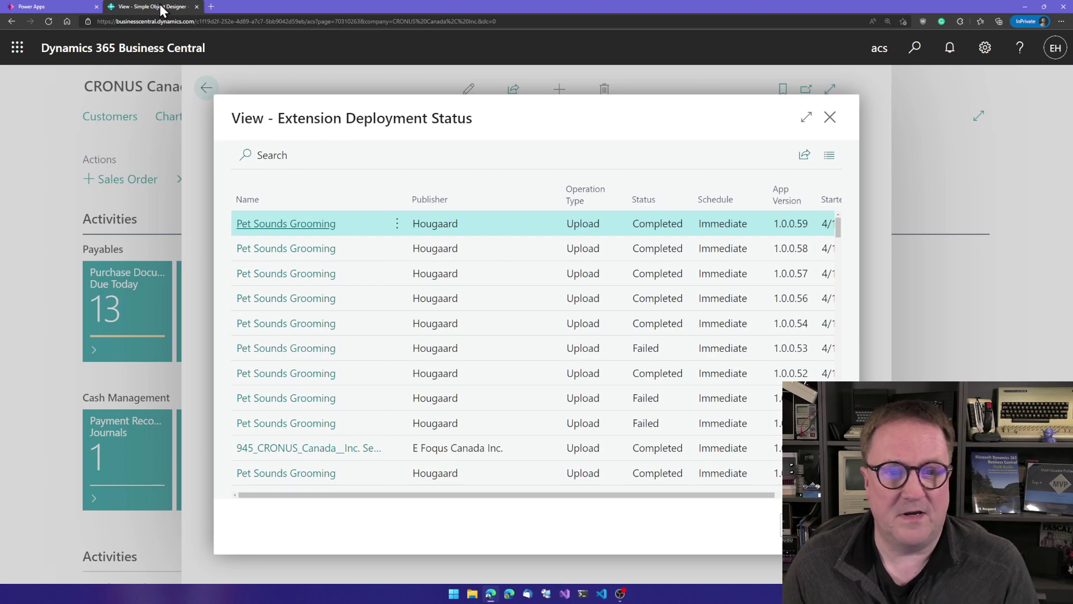
key(alt+q)
text(resources)
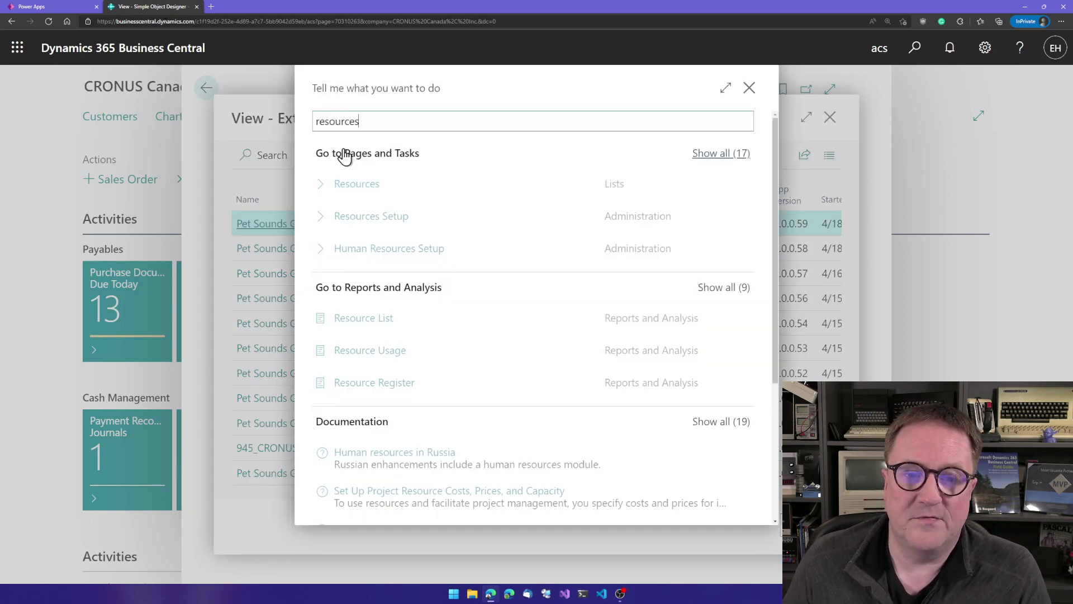
click(364, 187)
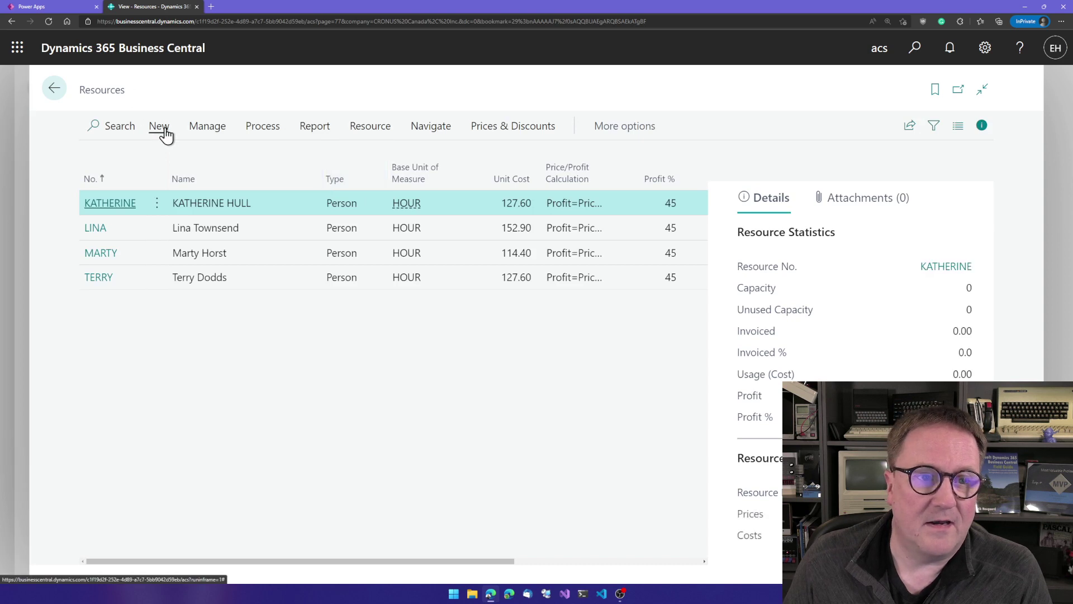
Step: Create resource R0010 named Video Demo Guy, then return to Power Apps
click(163, 130)
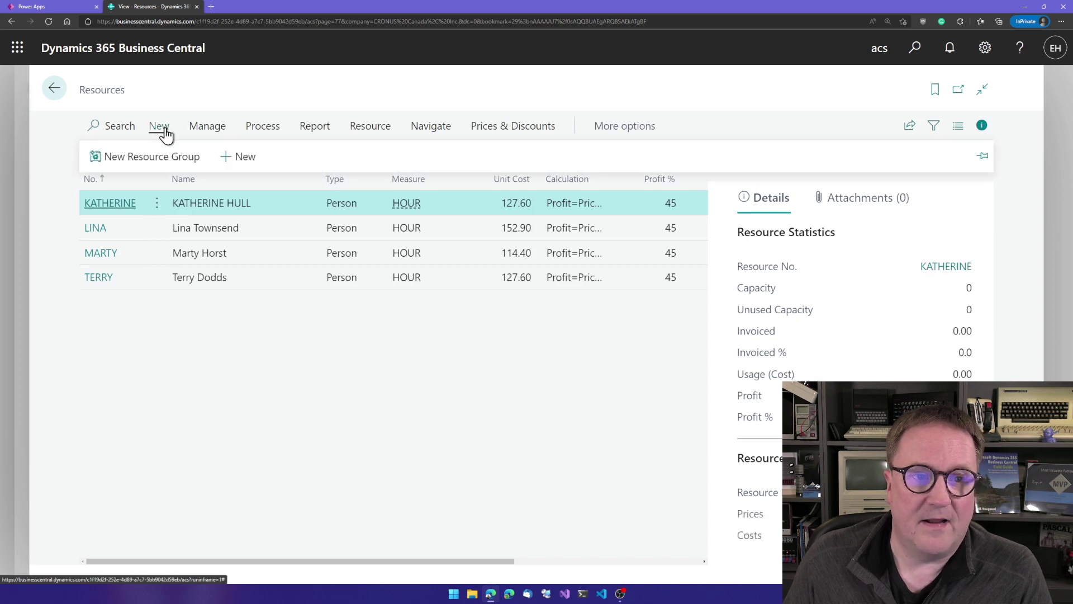
click(241, 159)
key(Tab)
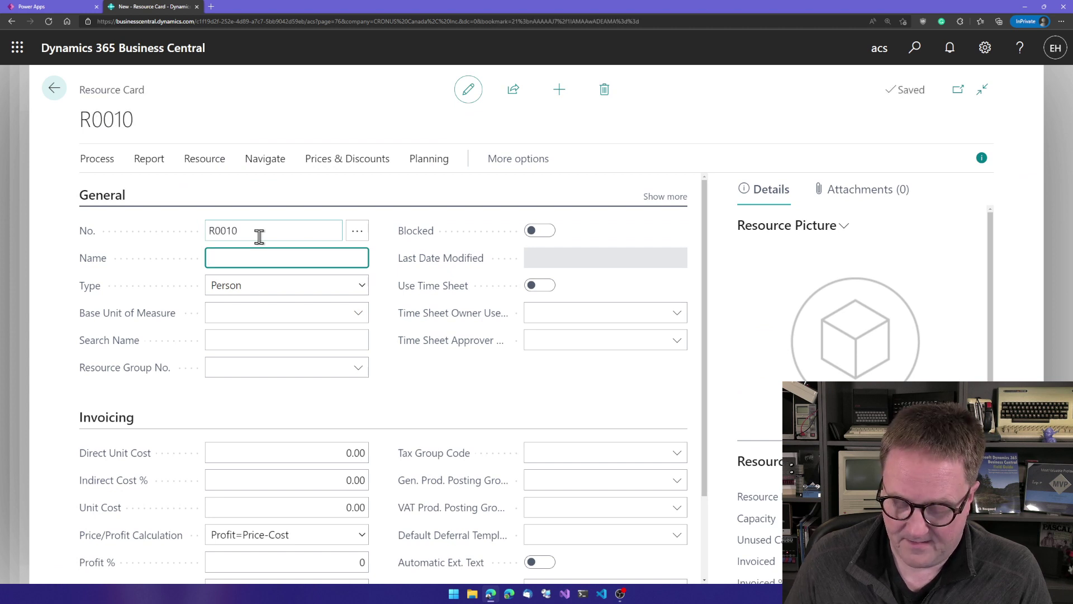
text(Video Demo)
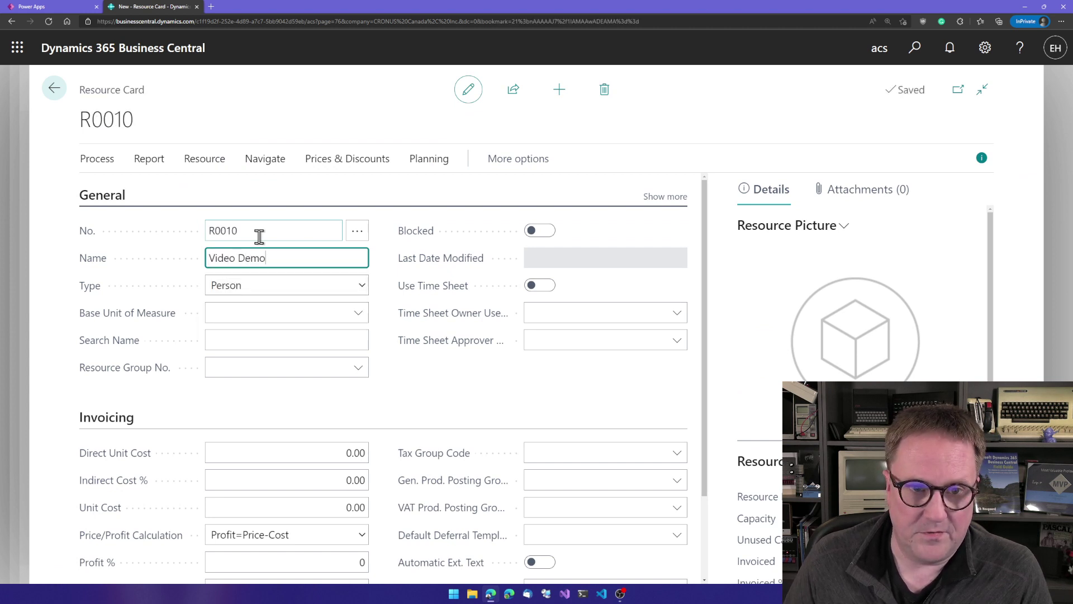
text( Guy)
key(Tab)
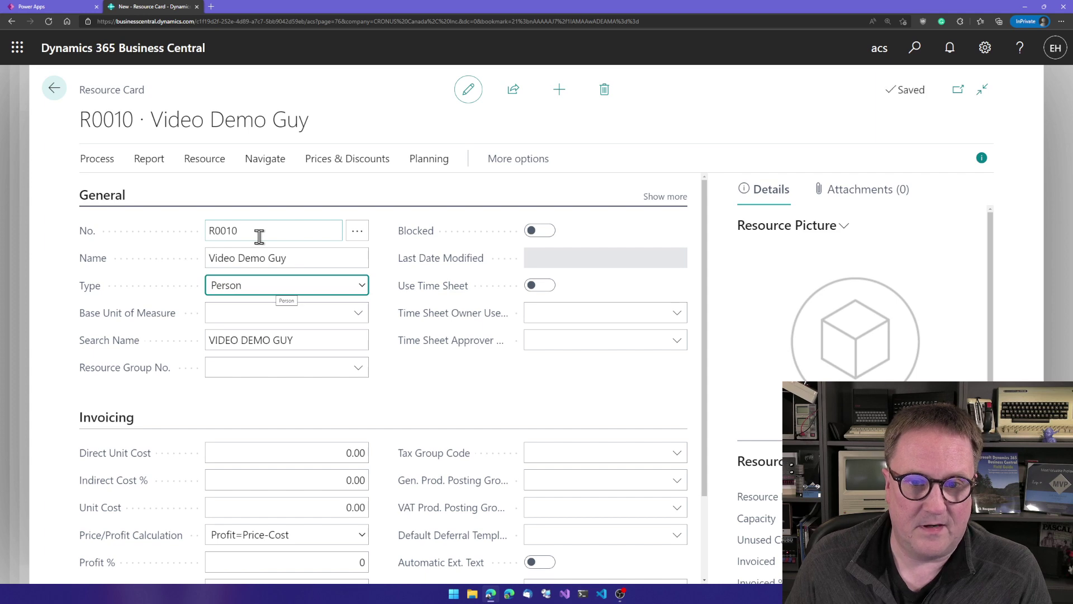
key(Tab)
key(Escape)
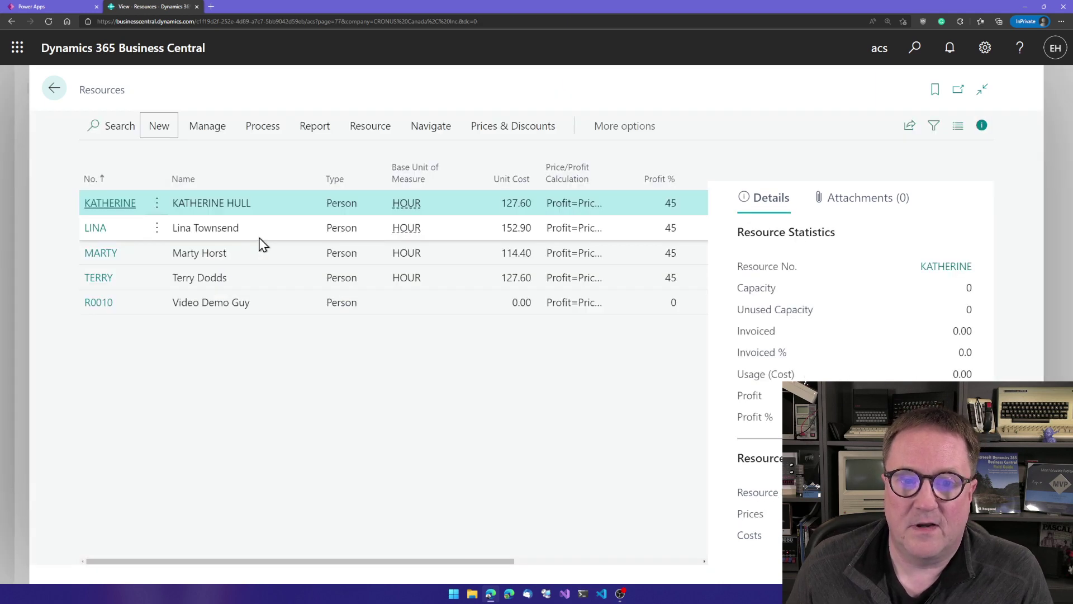
key(ctrl+shift+Tab)
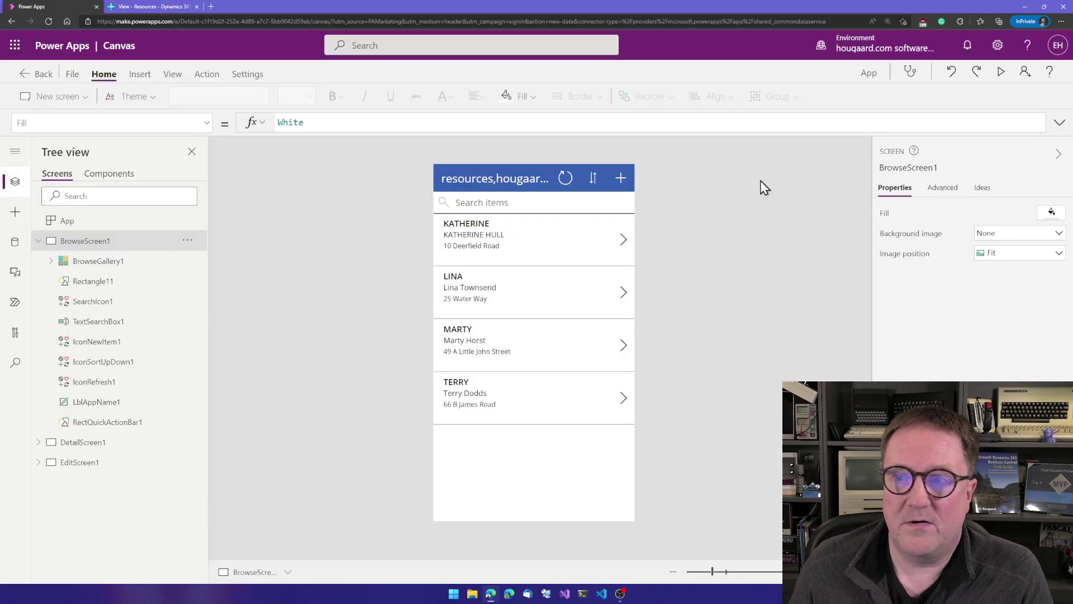
Step: Refresh the resources data source using the IconRefresh1 refresh icon
click(565, 180)
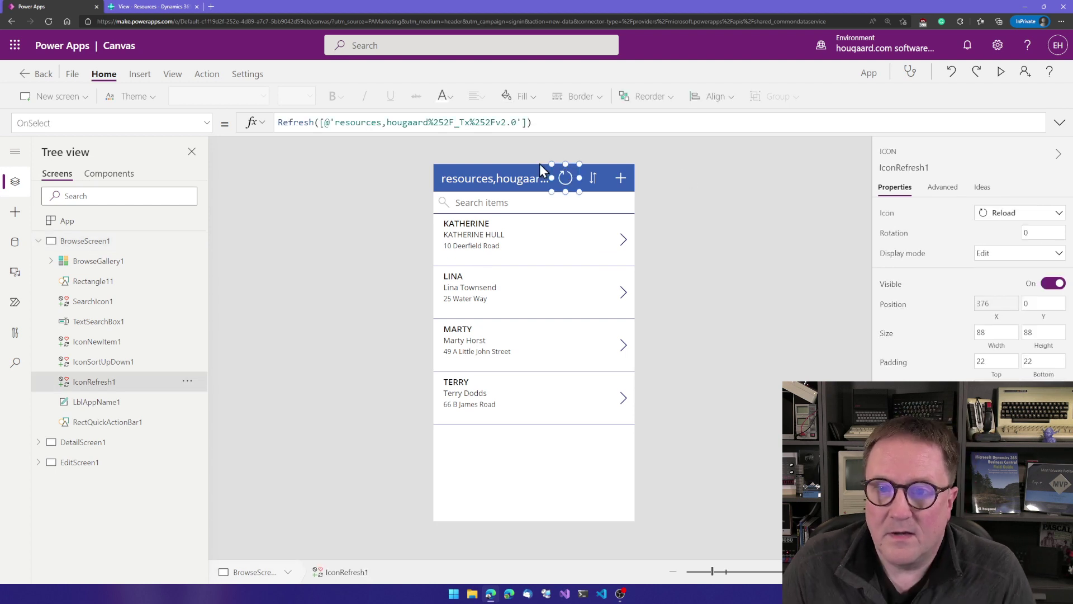
alt+click(565, 184)
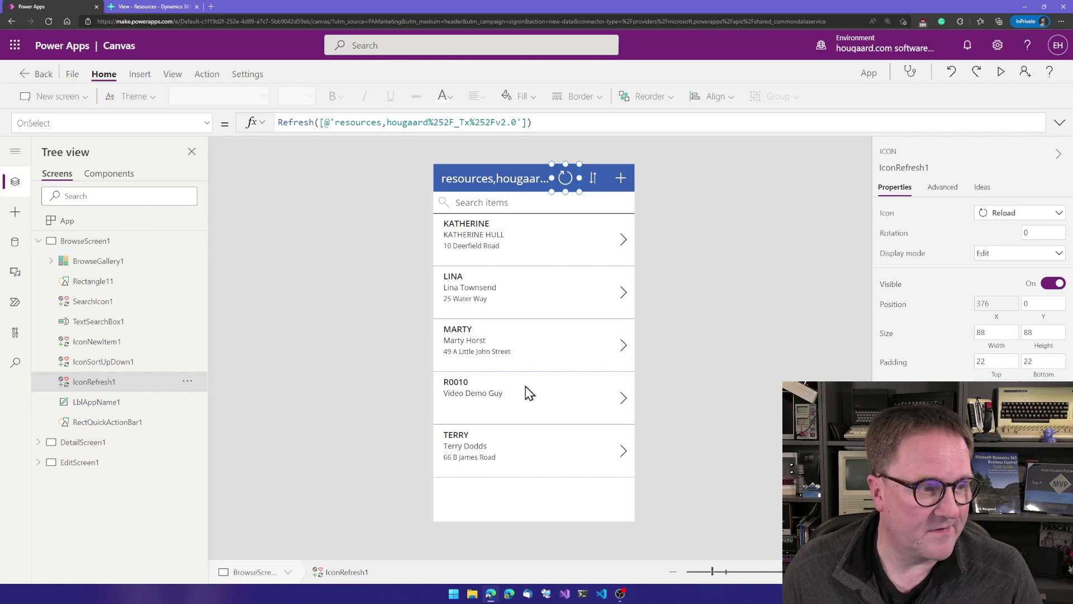
Step: Preview the app and view the Video Demo Guy and KATHERINE resource details, returning to the list each time
click(1000, 72)
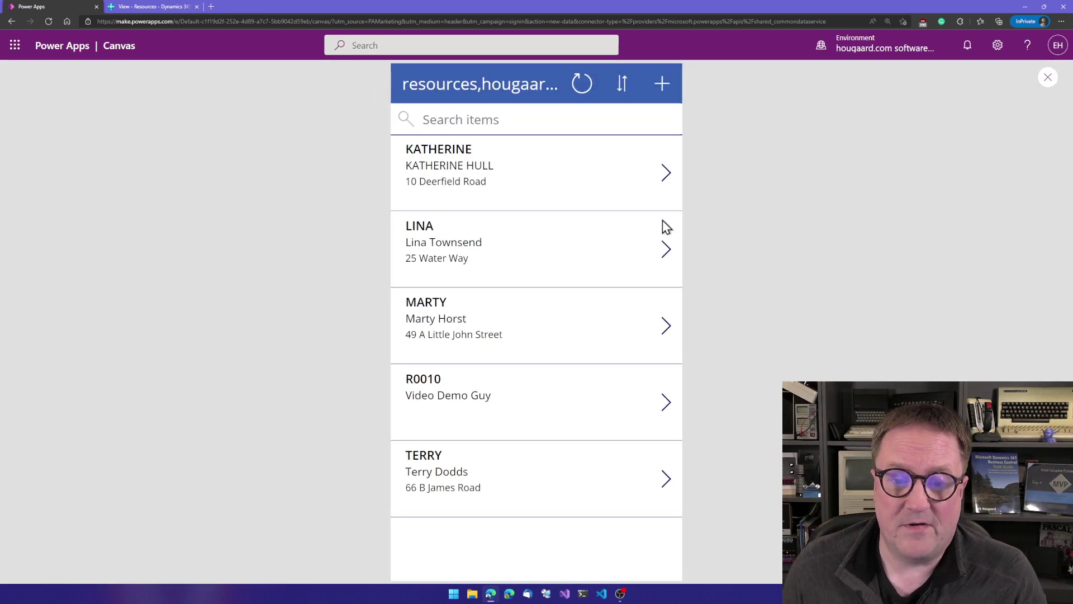
click(537, 412)
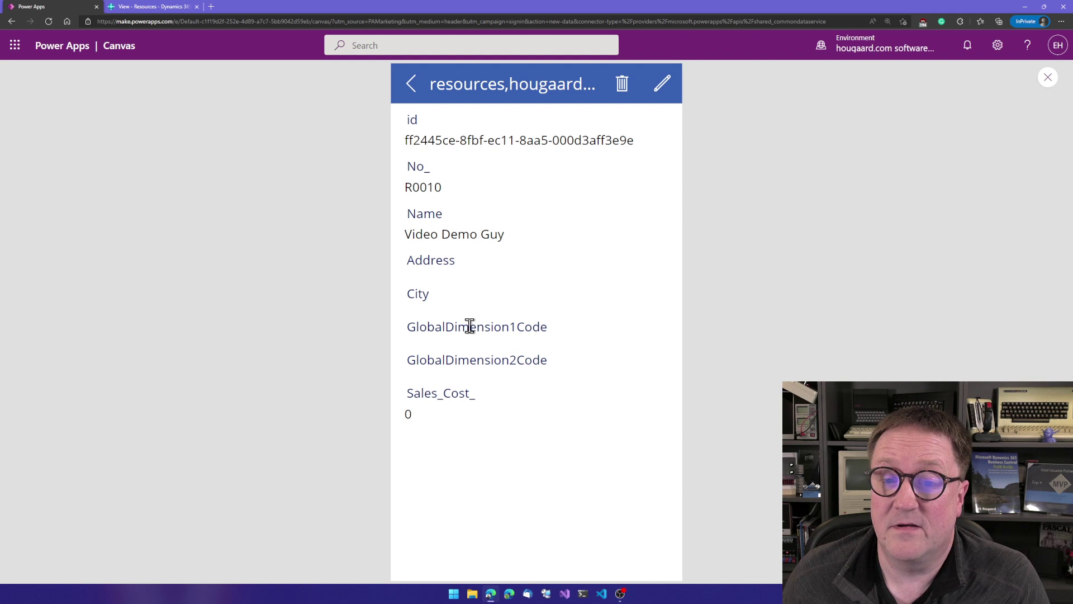
click(411, 85)
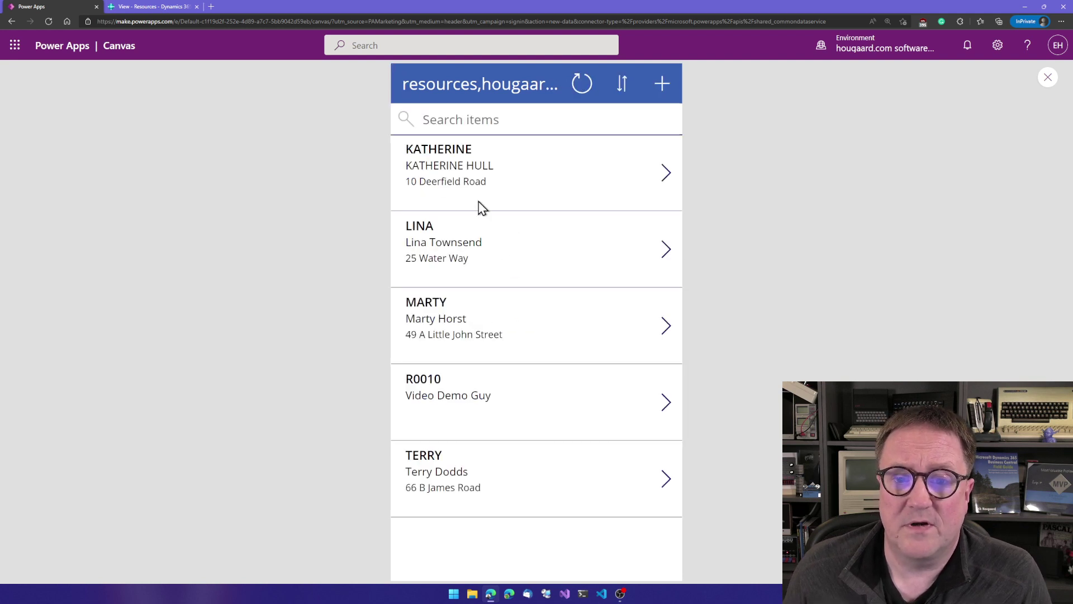
click(663, 176)
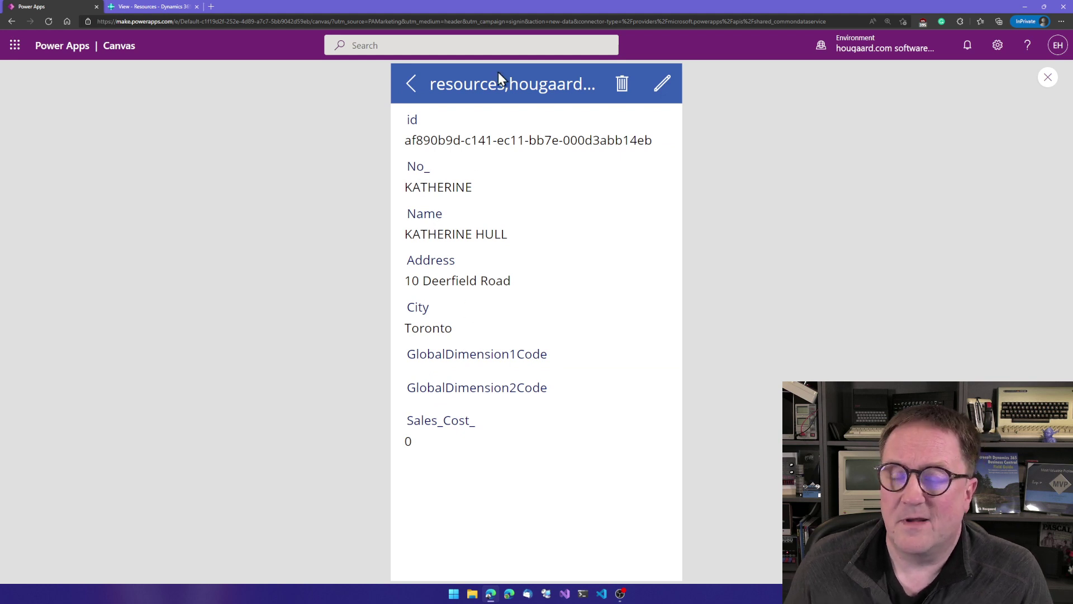
click(412, 94)
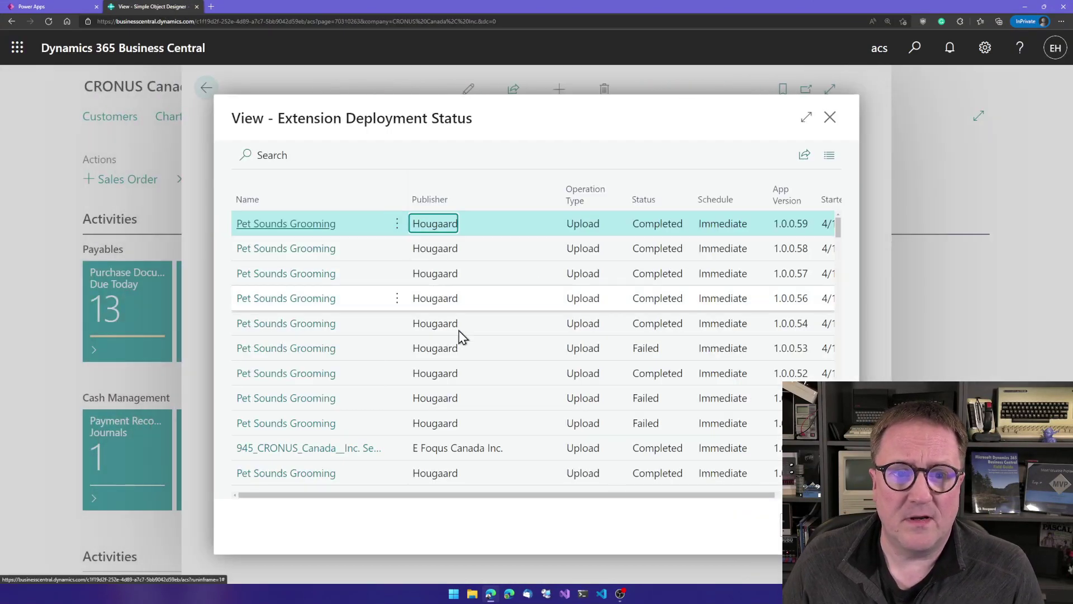
Step: Close Extension Deployment Status and open the API endpoint card for table 156 Resource from the exposed API list
key(Escape)
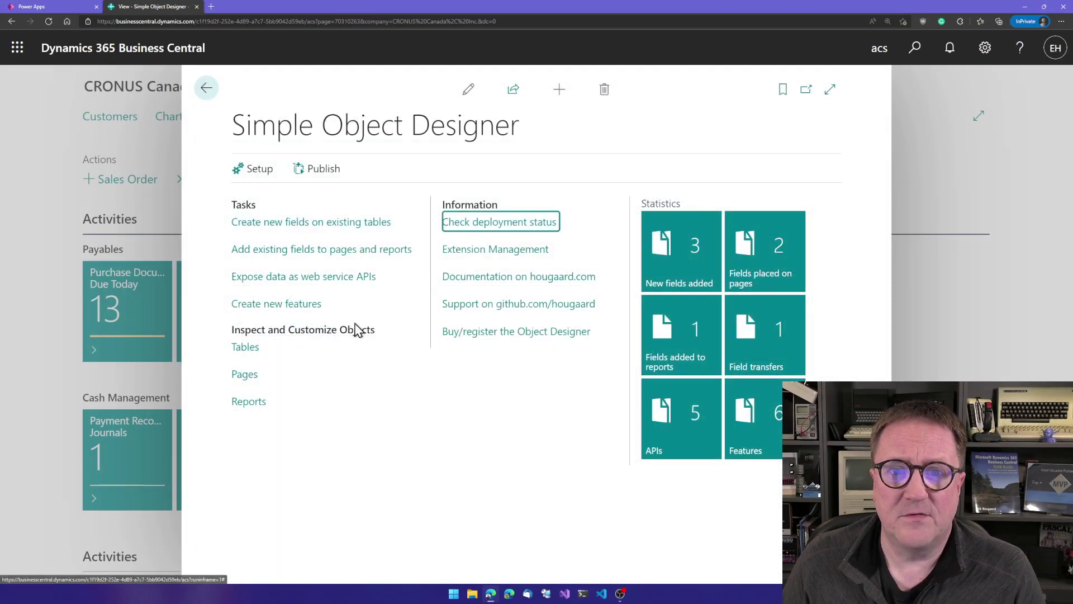
click(312, 279)
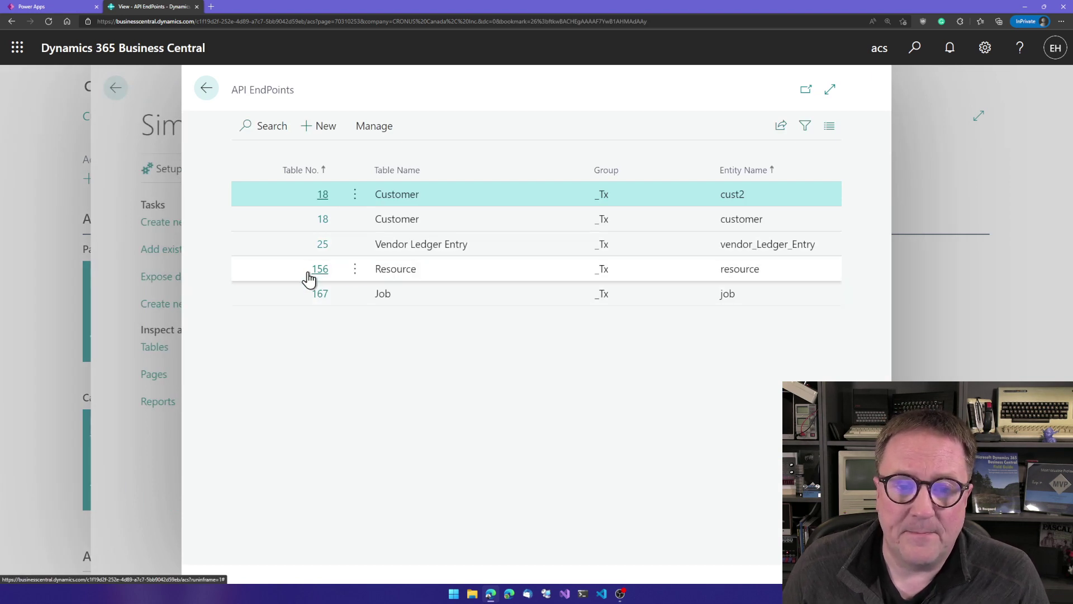
click(320, 271)
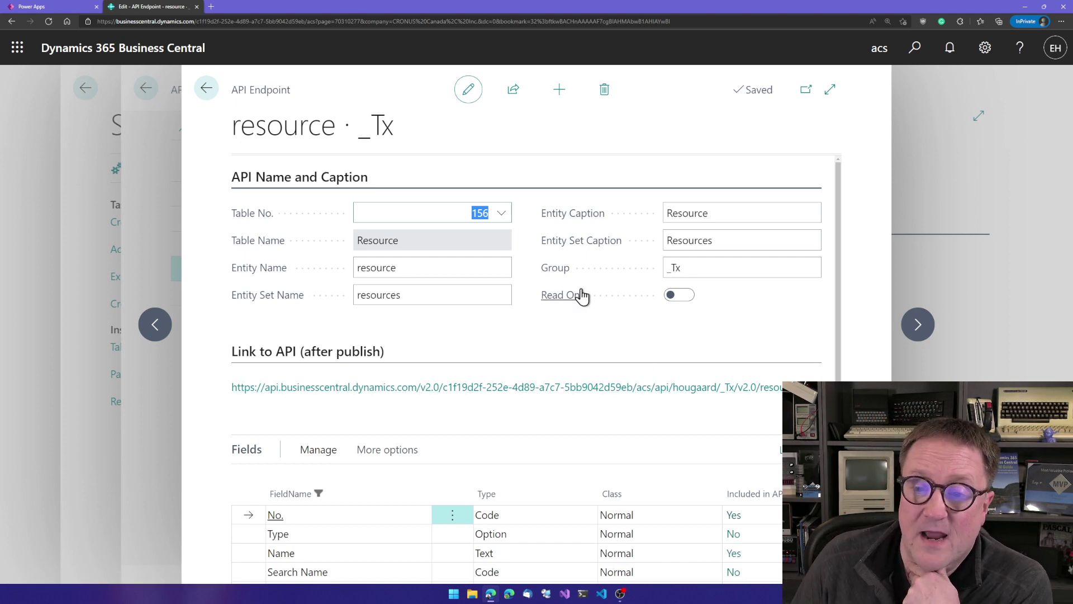
mouse_move(571, 298)
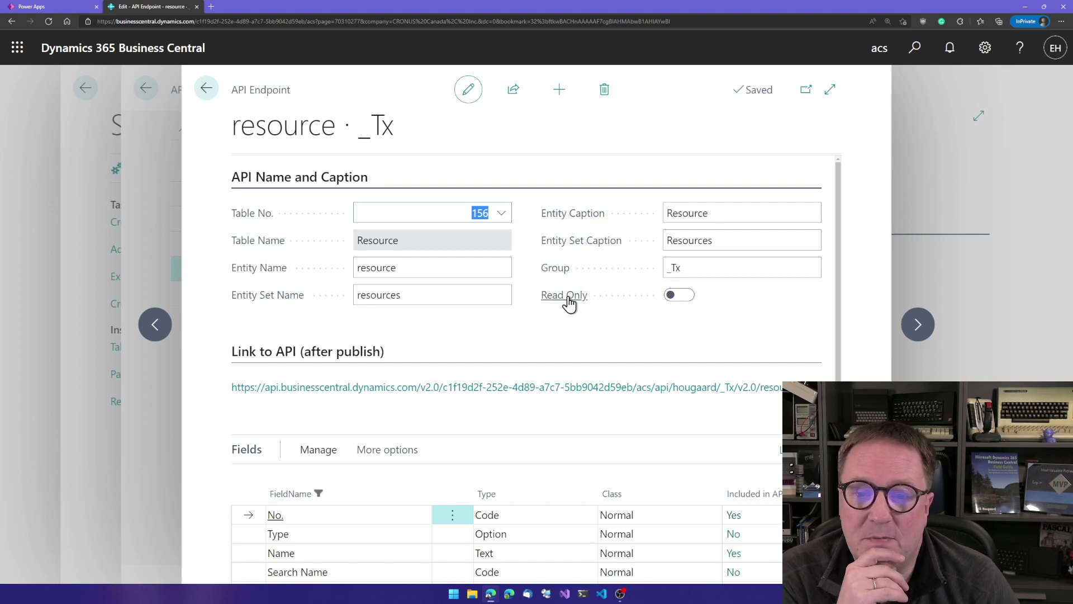
mouse_move(569, 303)
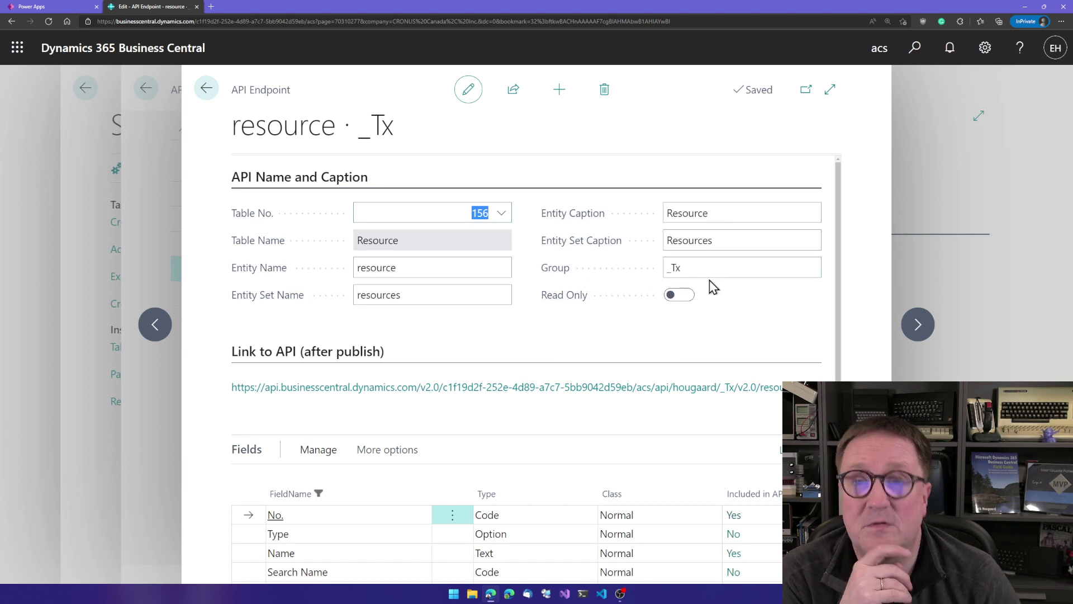